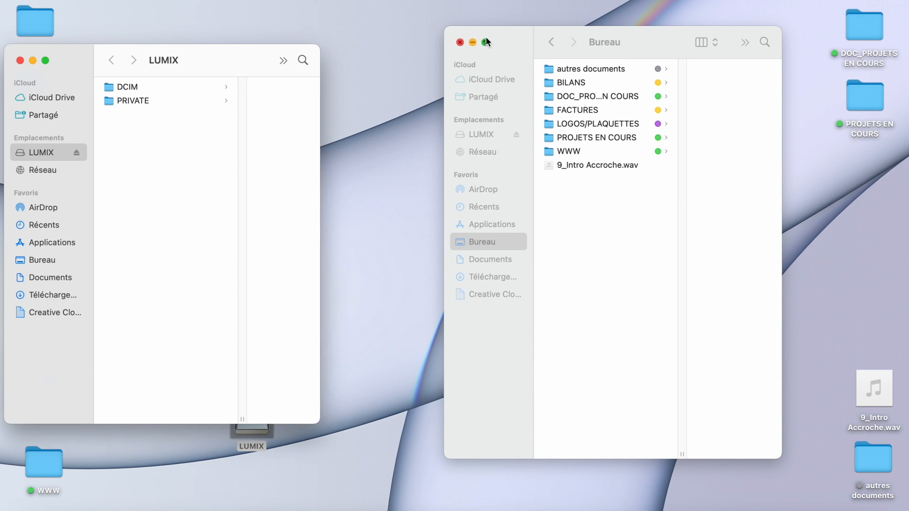
Step: Create a folder named "Mariage A&F" in Bureau
right_click(542, 230)
click(576, 244)
text(Ma)
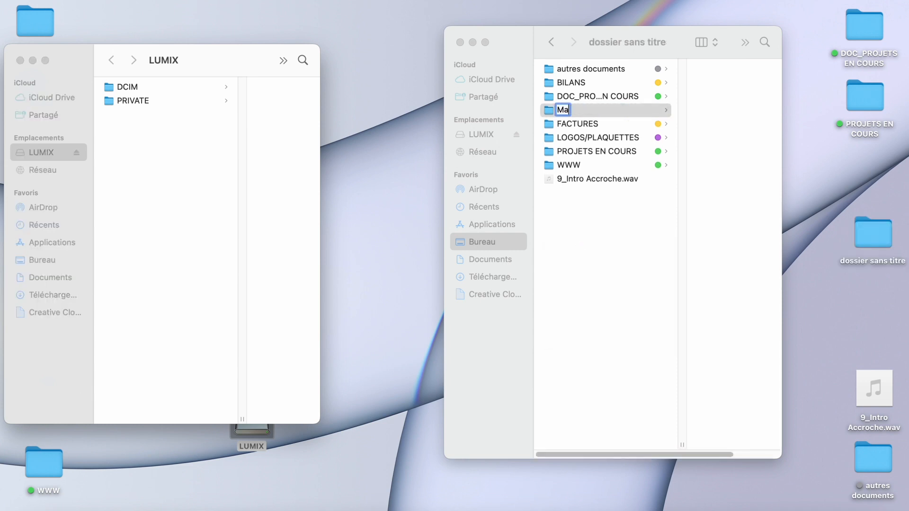
text(riage A&F)
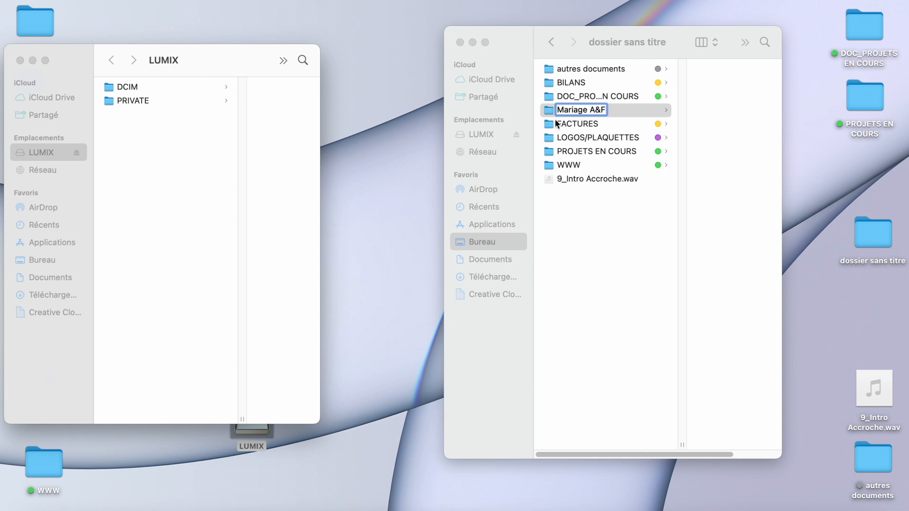
click(514, 25)
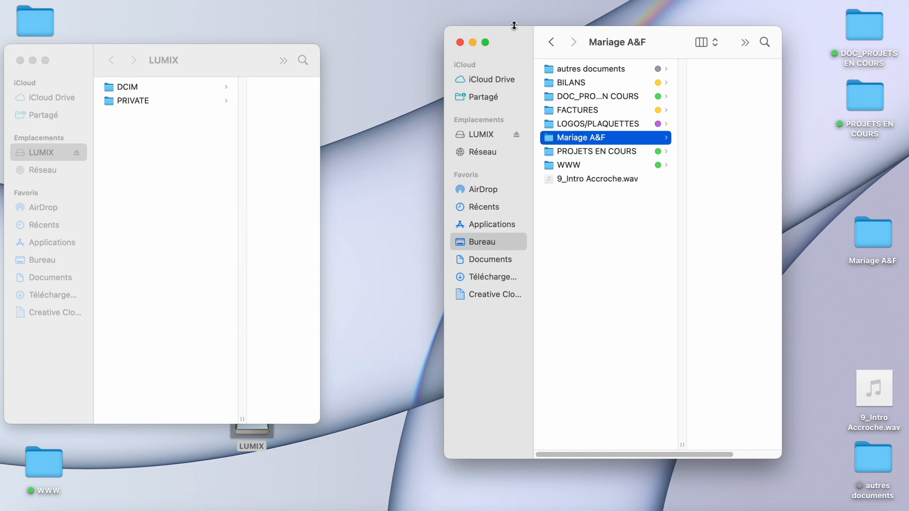
Step: Copy the 103_PANA folder from DCIM on the LUMIX card into the Mariage A&F folder
click(158, 83)
click(213, 86)
click(225, 88)
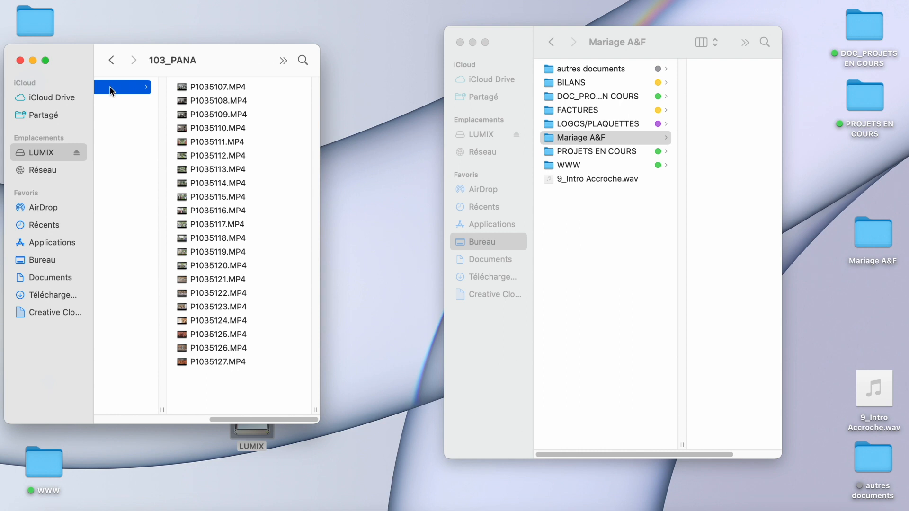
drag(110, 91, 762, 161)
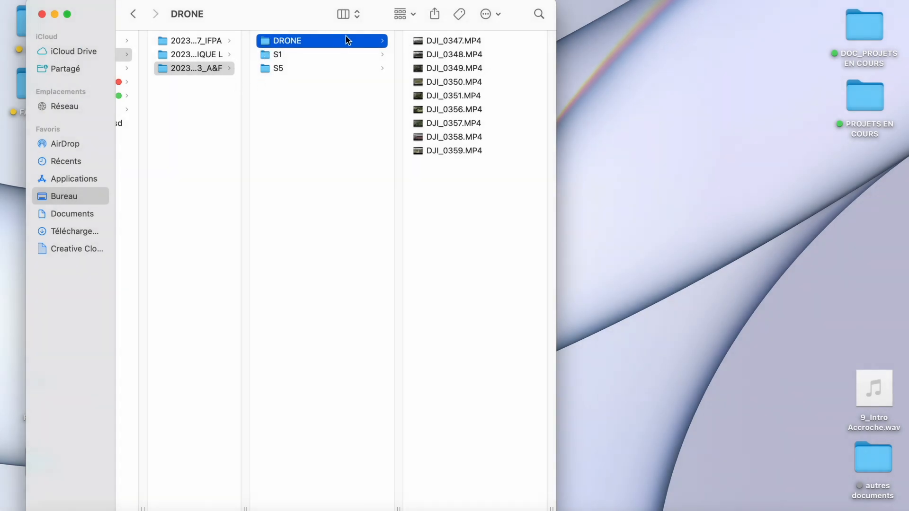
Step: Look through the video clips in the S1 and S5 camera folders of the A&F project
click(293, 58)
scroll(466, 207, down, 10)
scroll(464, 203, down, 15)
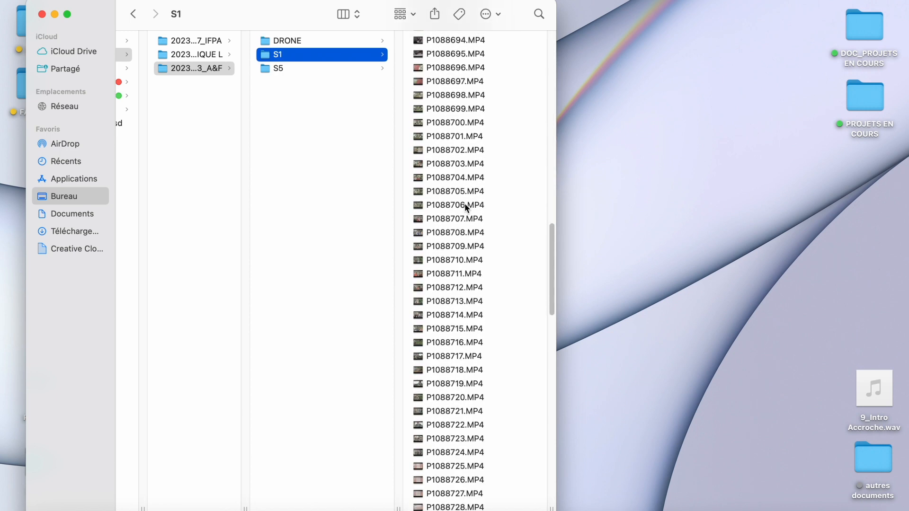
scroll(464, 204, down, 10)
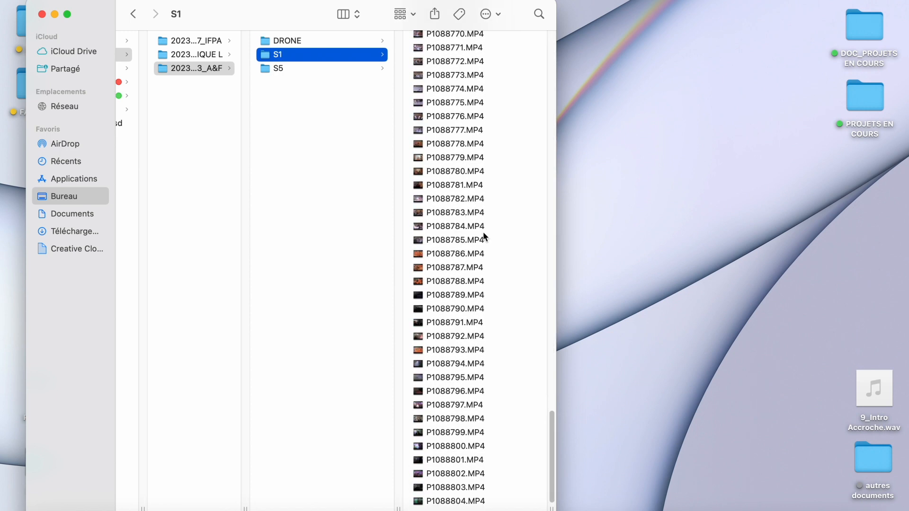
click(307, 70)
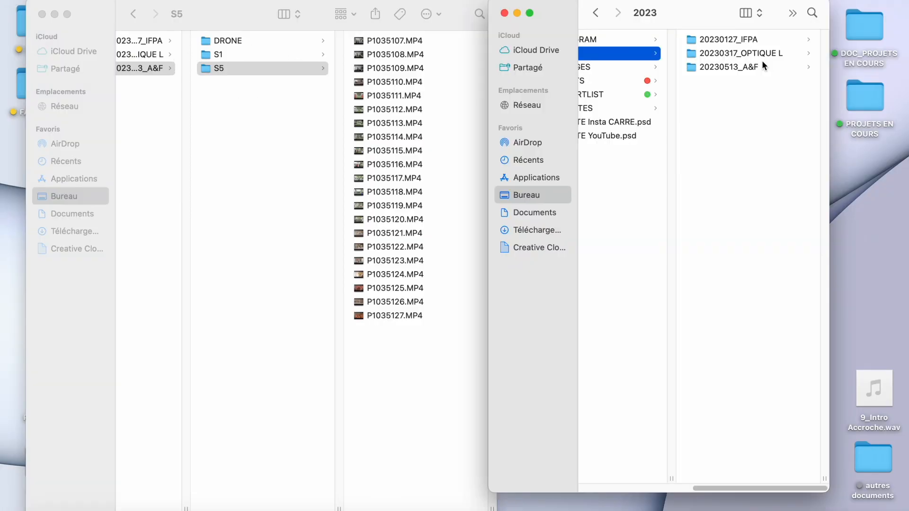
click(764, 64)
right_click(735, 157)
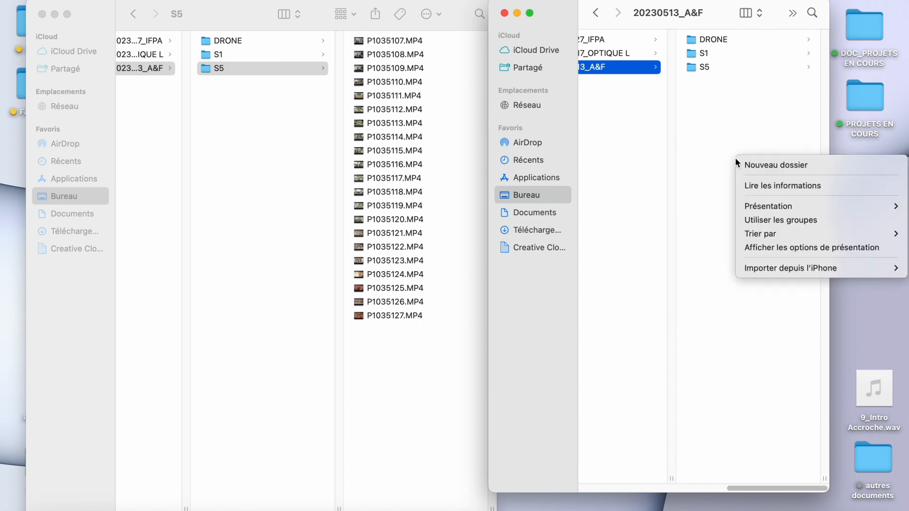
click(755, 162)
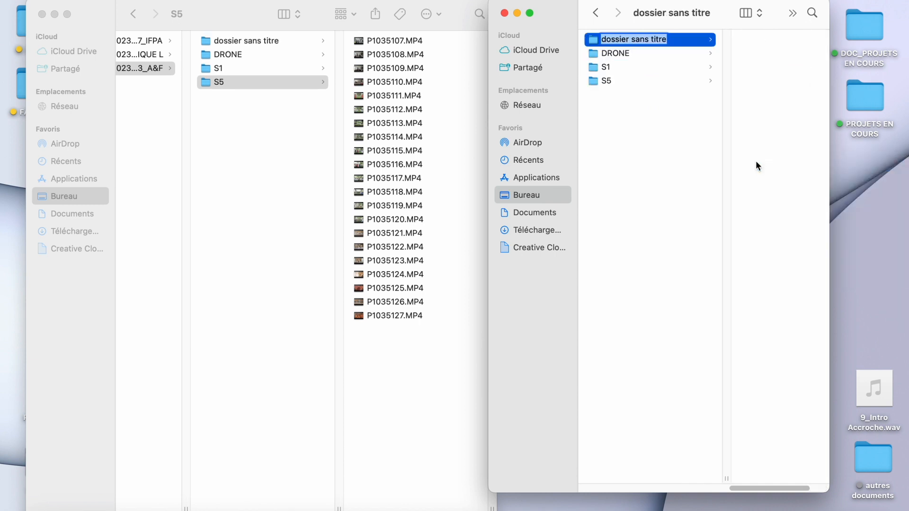
text(1_Marie F)
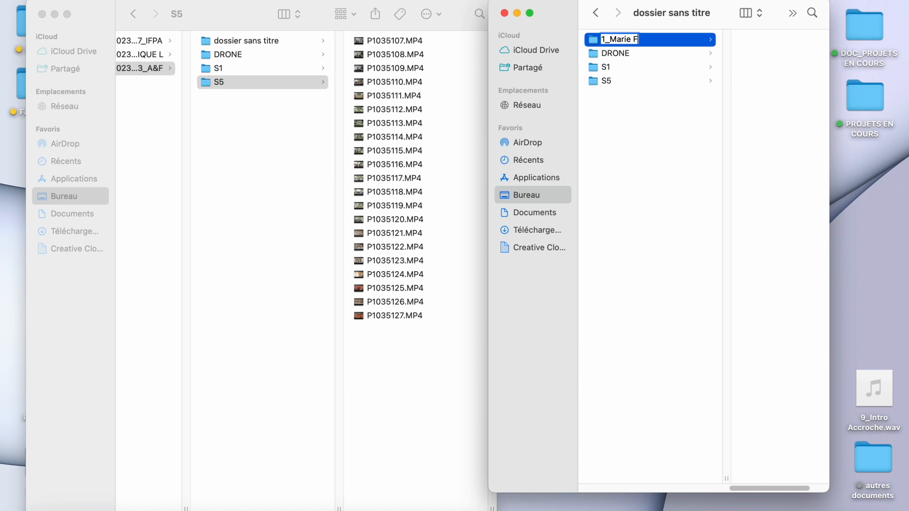
click(260, 67)
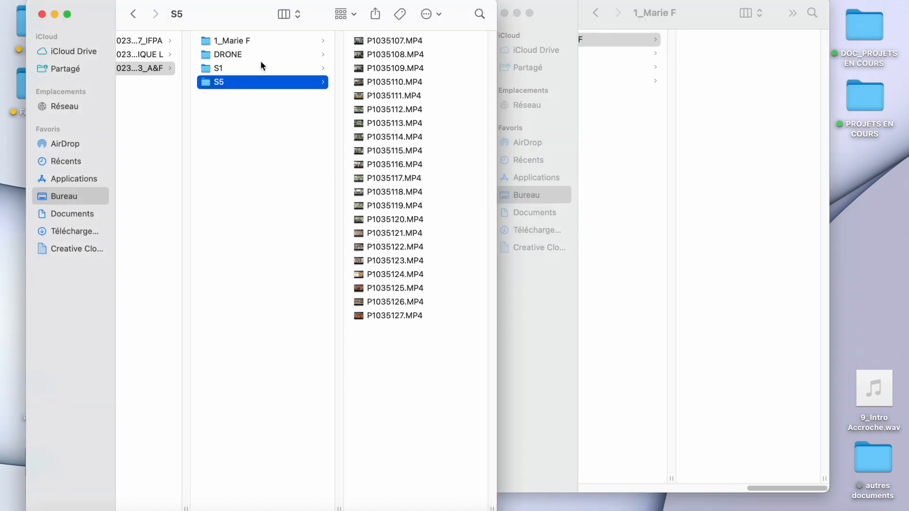
Step: Open the S1 folder and preview its opening clips from P1088611.MP4 to P1088617.MP4
click(259, 67)
click(413, 54)
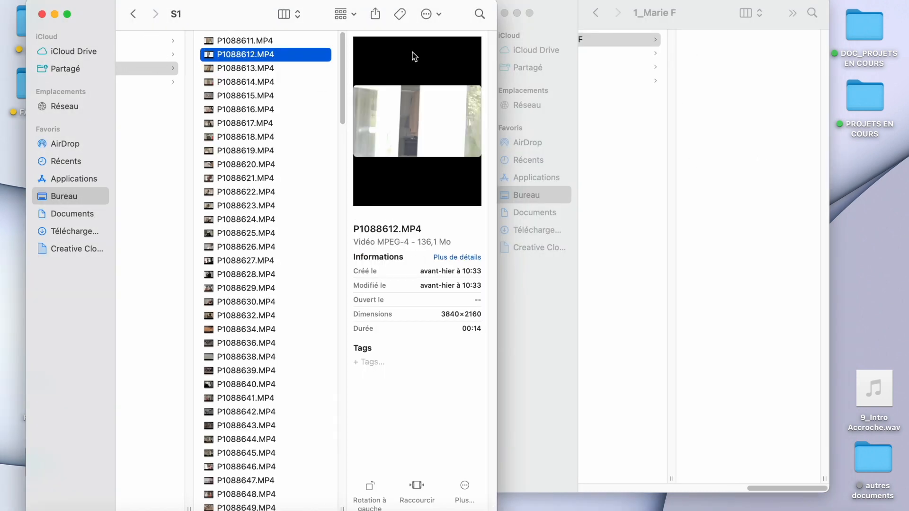
key(Up)
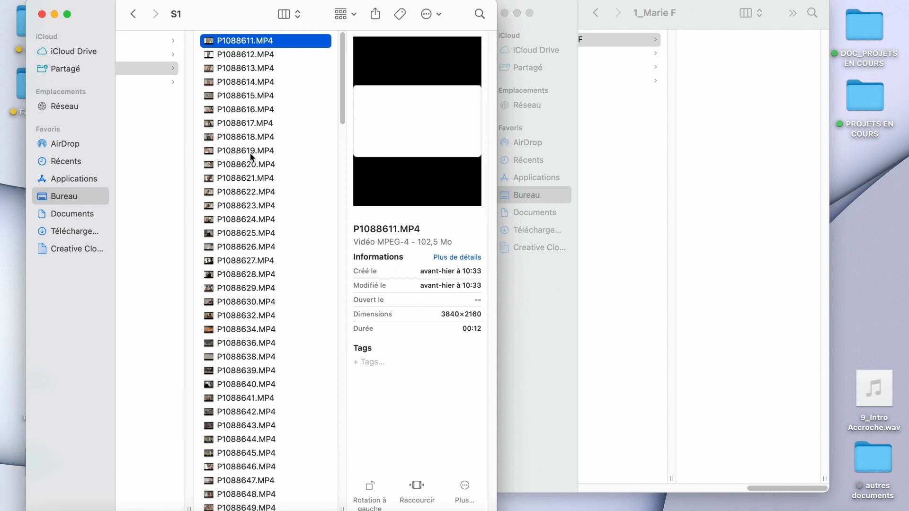
key(Down)
key(Down)
key(Down)
key(Down)
key(Down)
key(Down)
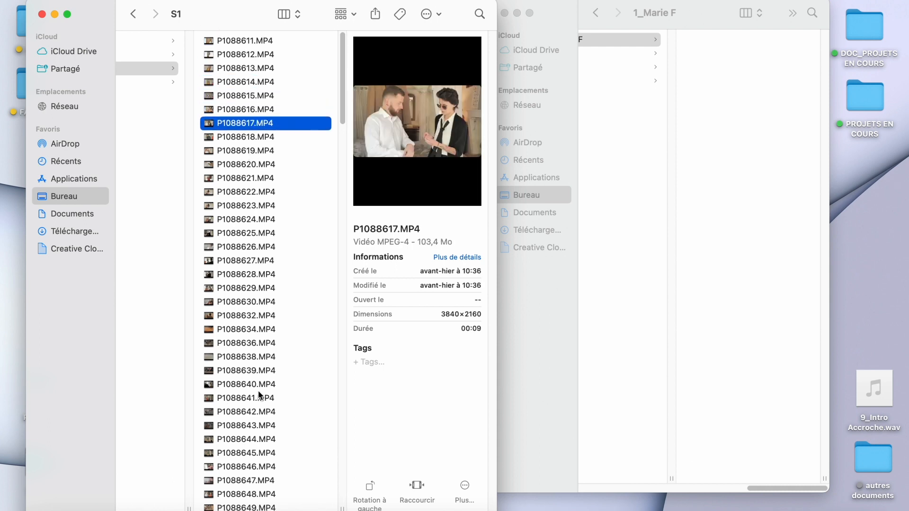
click(258, 390)
scroll(255, 407, down, 3)
click(253, 413)
scroll(253, 414, down, 1)
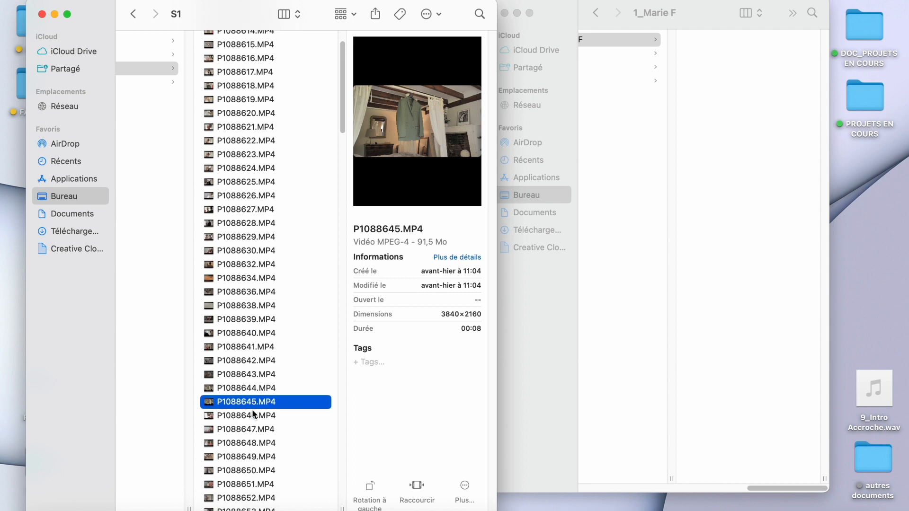
key(Up)
key(Up)
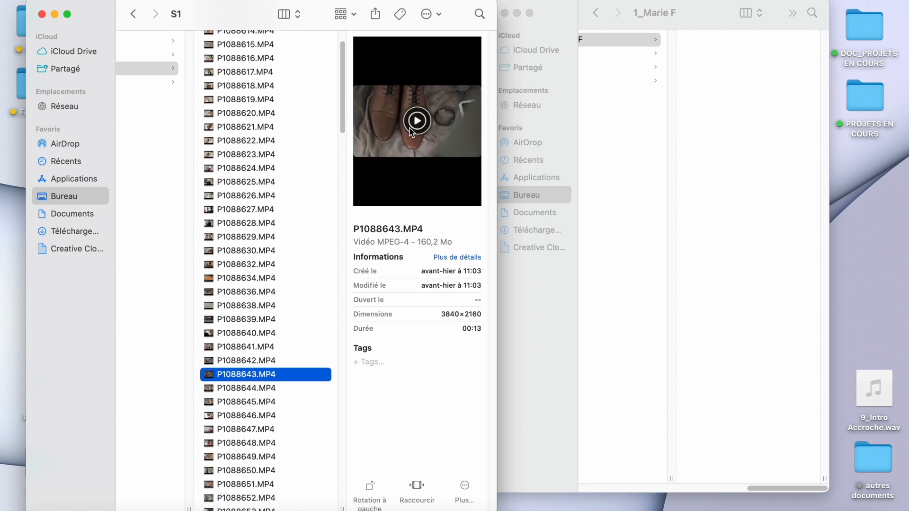
key(Up)
key(Up)
key(Up)
key(Down)
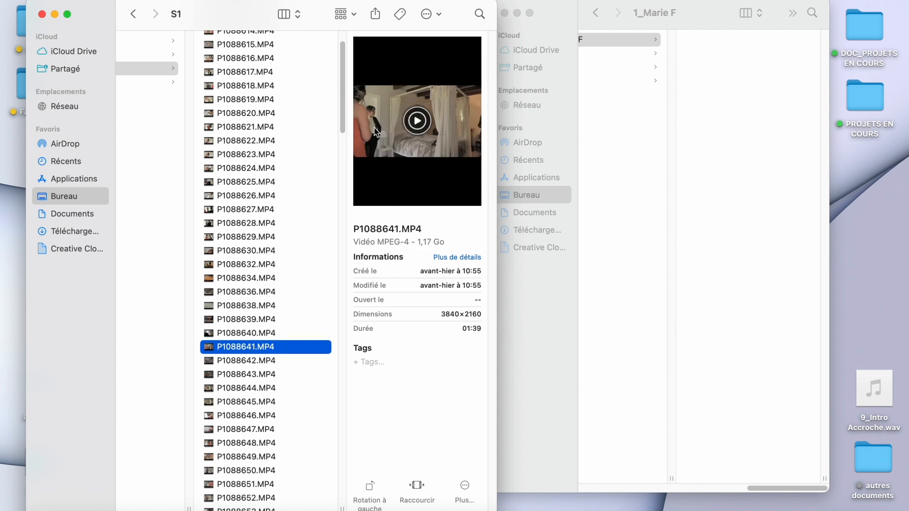
scroll(268, 290, up, 2)
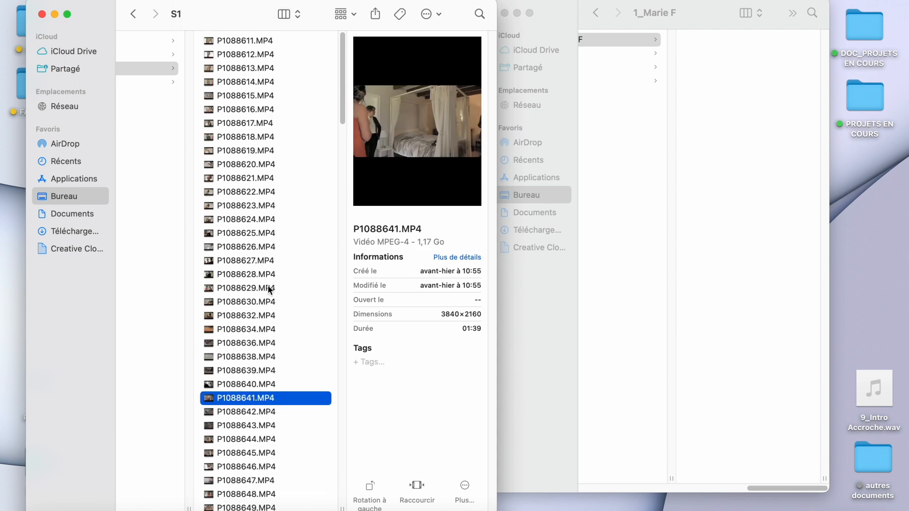
shift+click(286, 42)
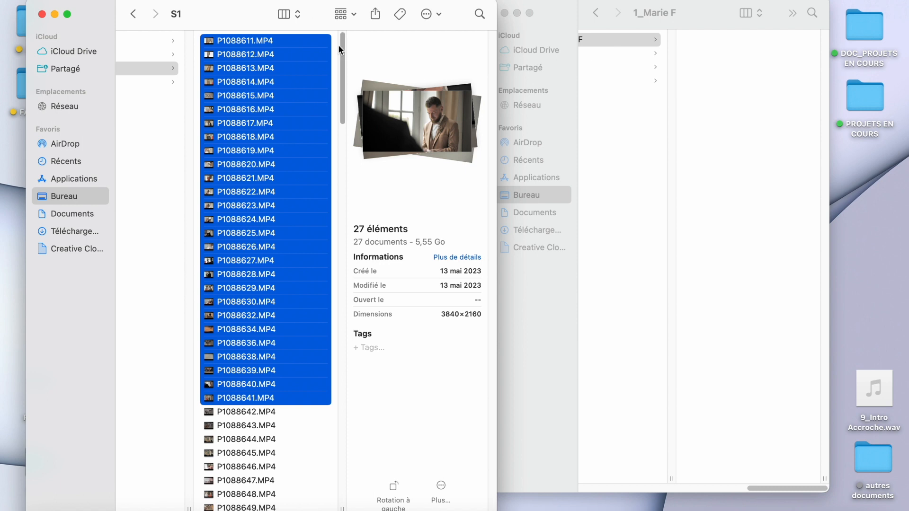
drag(238, 45, 677, 75)
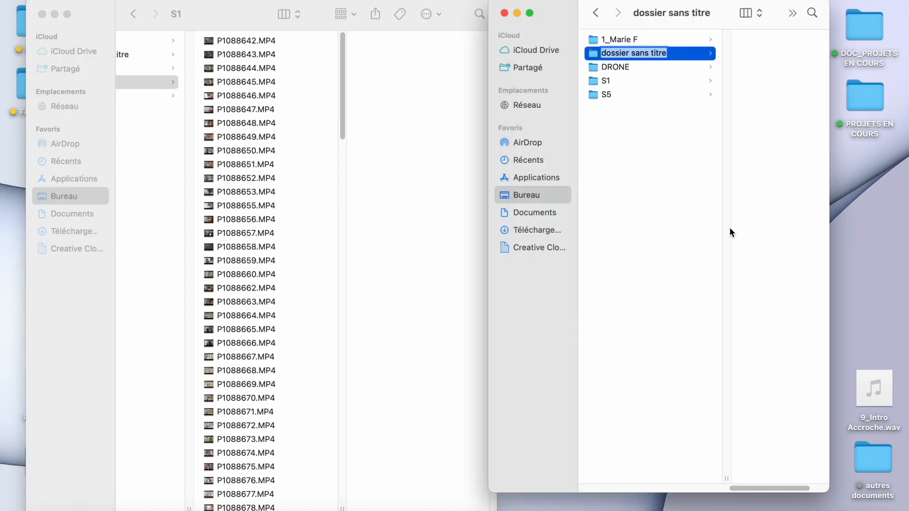
Step: Create a second sequence folder named "2_Marie A" in the 20230513_A&F folder
text(1)
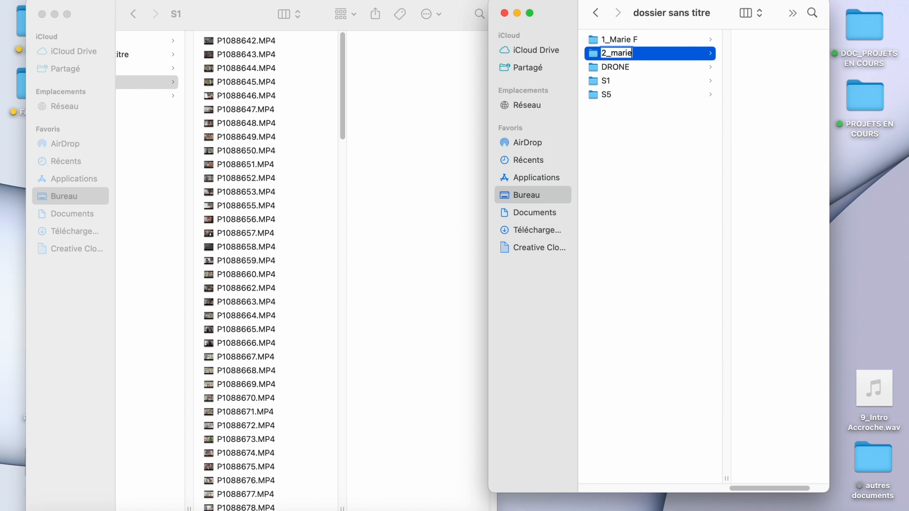
key(BackSpace)
key(BackSpace)
key(BackSpace)
text(Marie A)
click(209, 42)
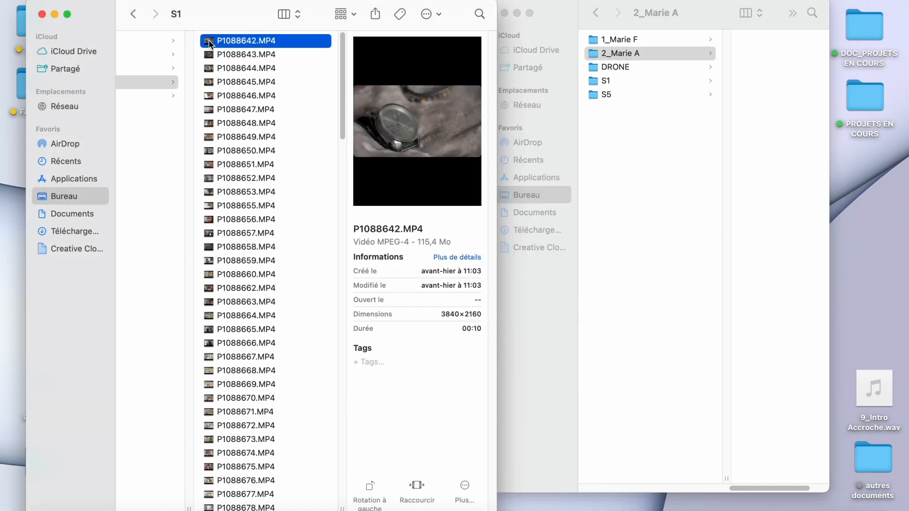
click(209, 53)
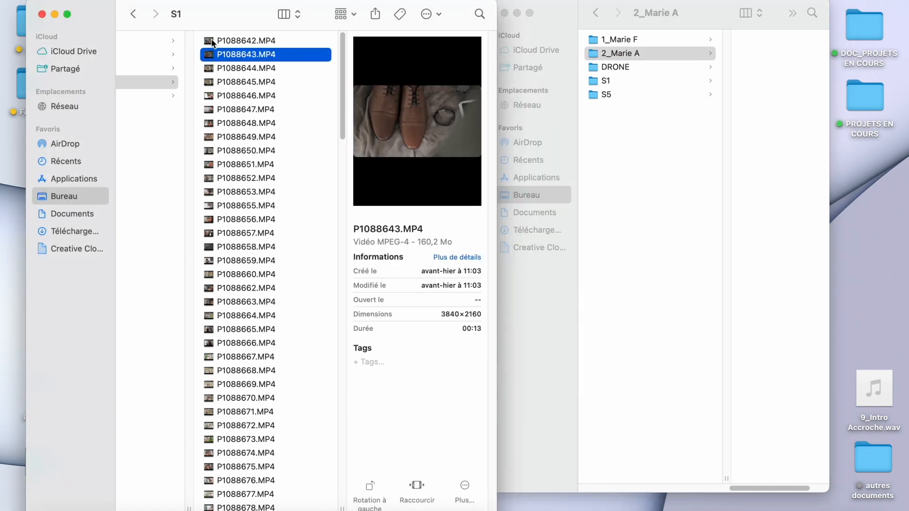
click(210, 41)
click(214, 166)
scroll(225, 350, down, 2)
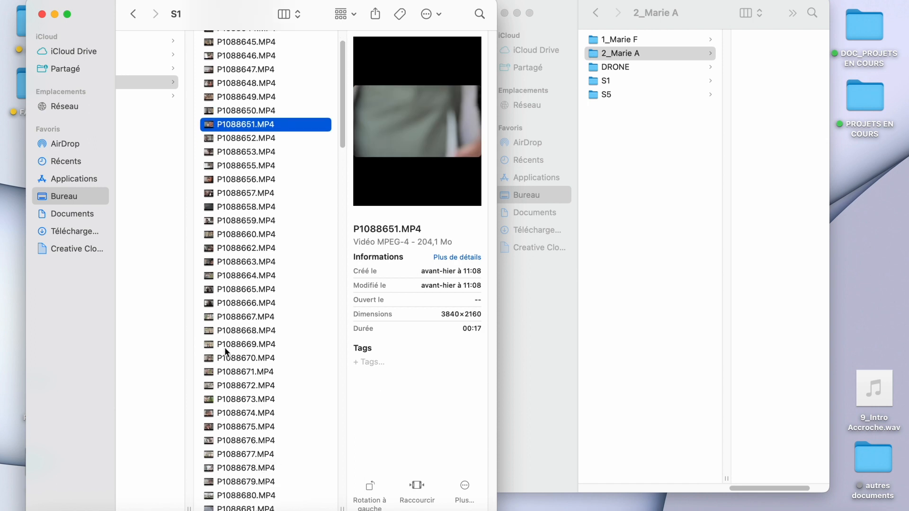
click(226, 349)
key(Up)
key(Up)
key(Up)
key(Up)
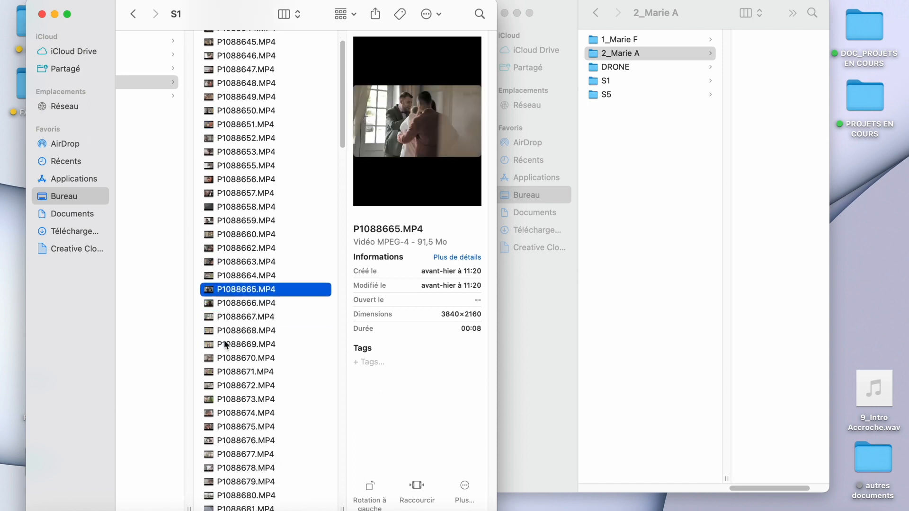
key(Down)
key(Down)
key(Up)
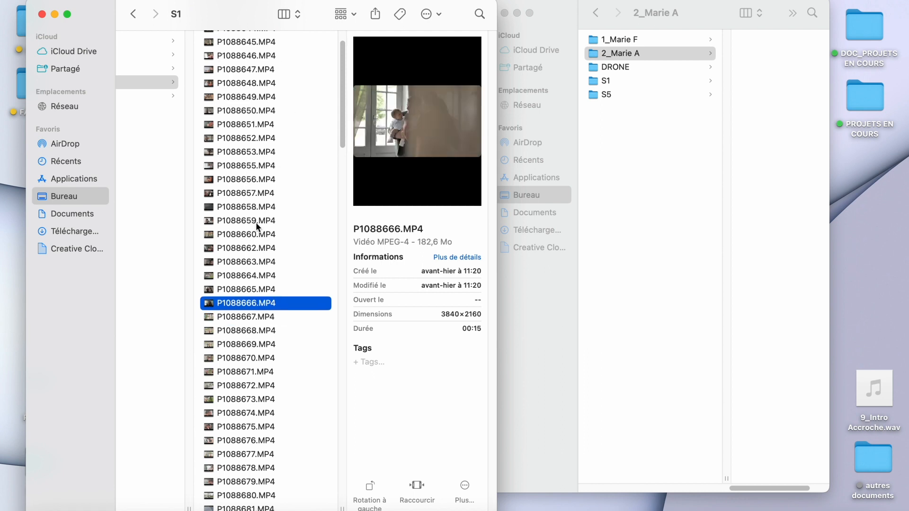
scroll(258, 227, up, 2)
shift+click(305, 42)
drag(208, 40, 762, 95)
Step: Create a third sequence folder named "3_Decouverte" in the 20230513_A&F folder
right_click(718, 276)
click(746, 279)
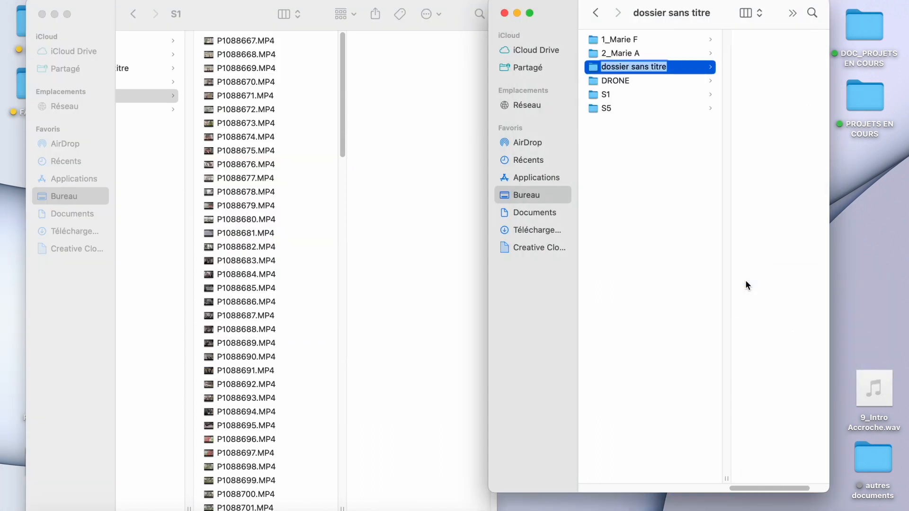
text(3_D)
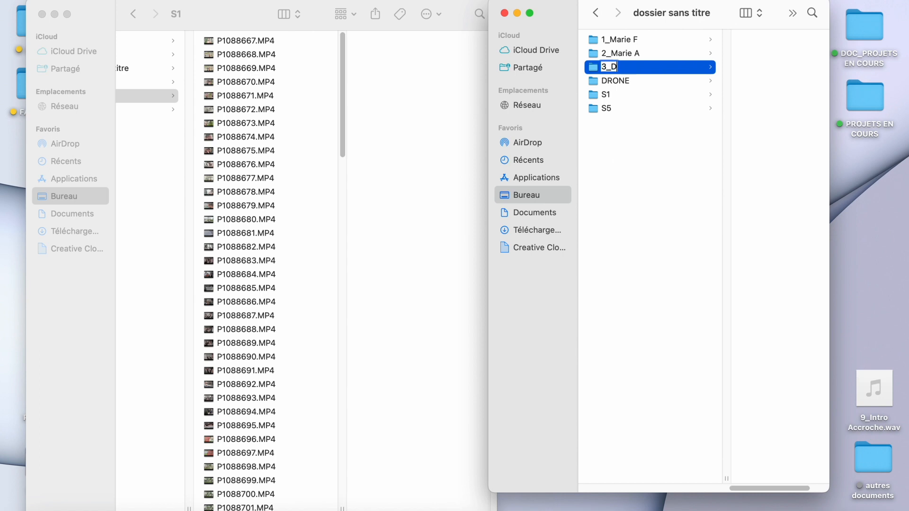
text(ecouverte)
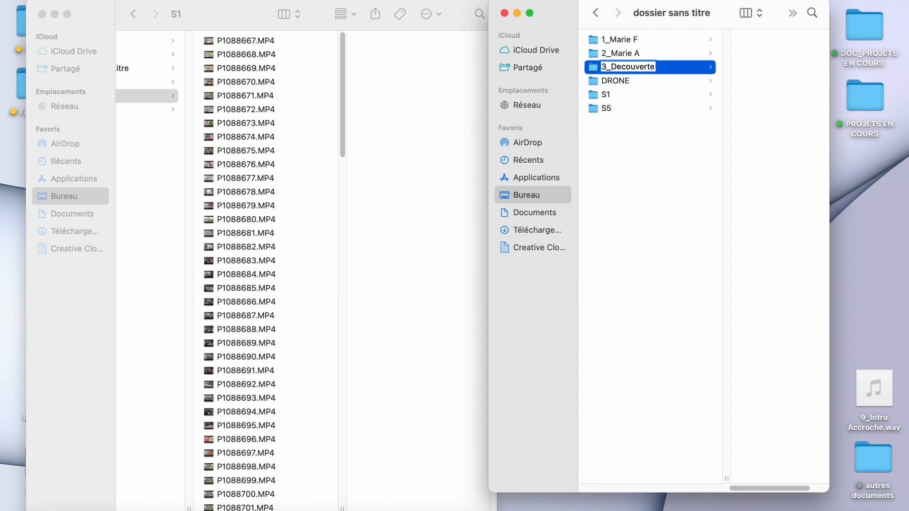
key(Return)
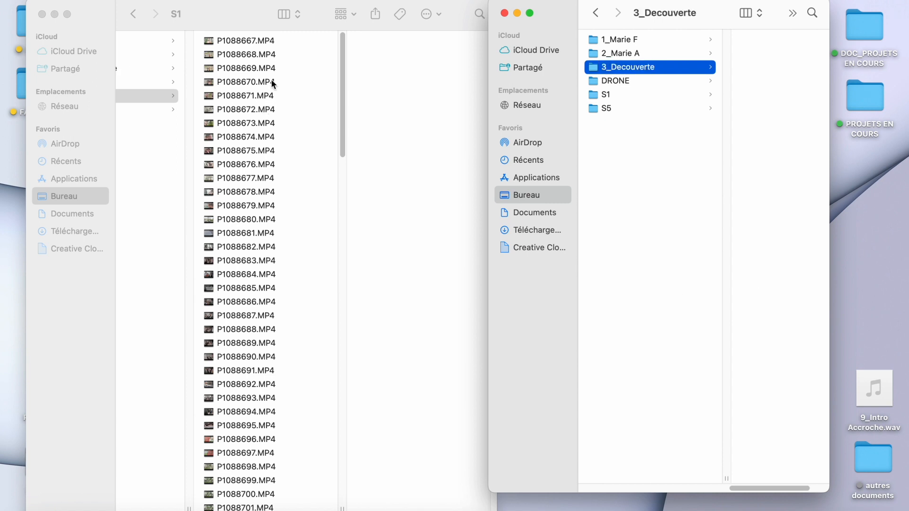
Step: Find where the couple's discovery clips end and move P1088667.MP4 through P1088680.MP4 from S1 into 3_Decouverte
click(282, 42)
click(282, 42)
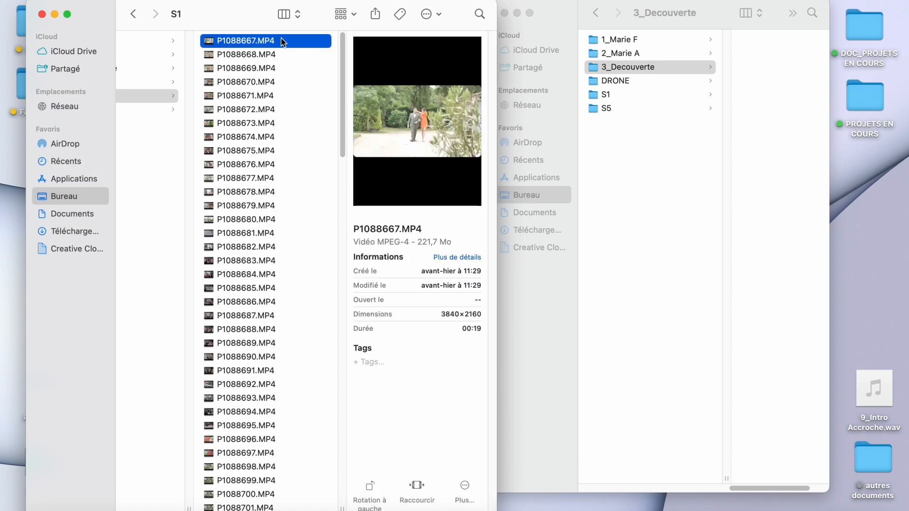
key(Down)
key(Down)
key(Down)
key(Down)
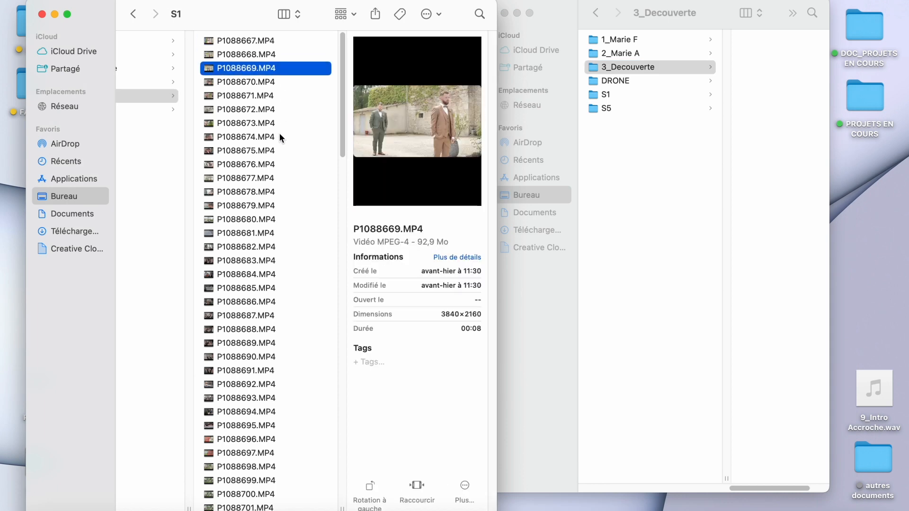
key(Down)
key(Down)
key(Down)
key(Down)
key(Down)
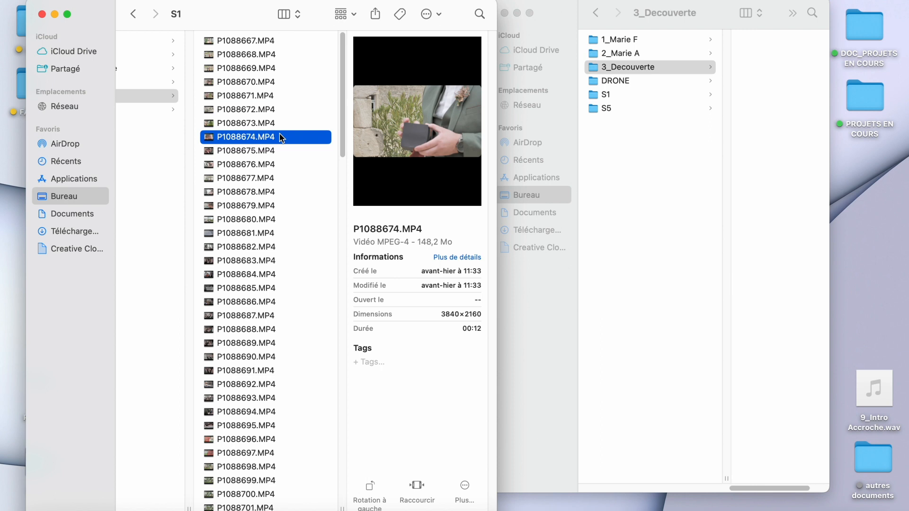
key(Down)
key(Down)
key(Down)
key(Down)
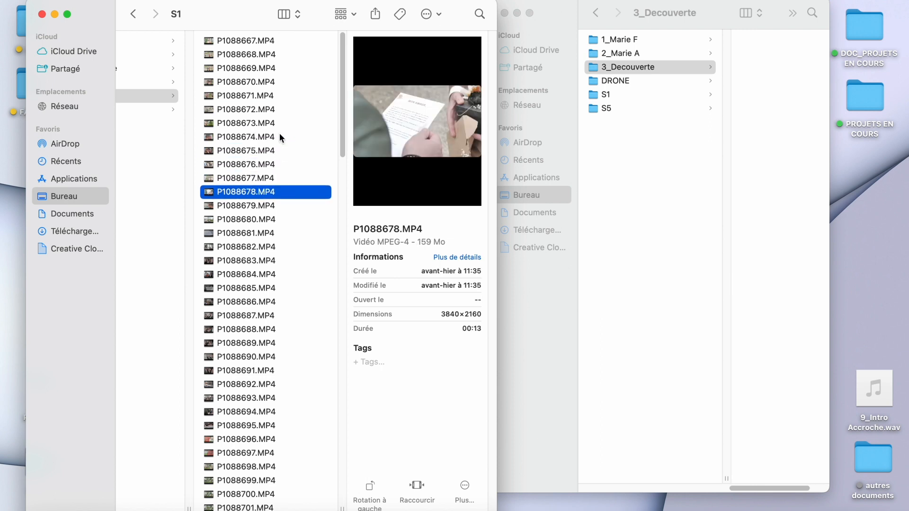
key(Down)
key(Down)
key(Up)
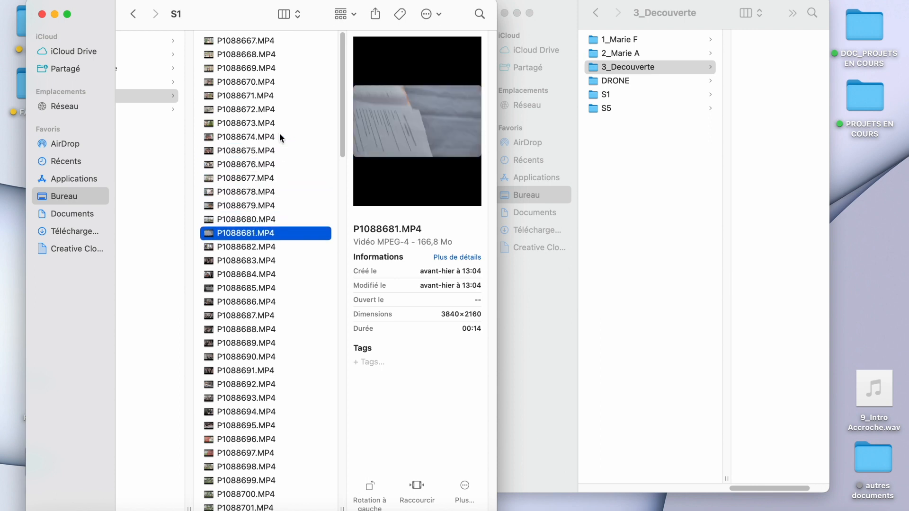
key(Up)
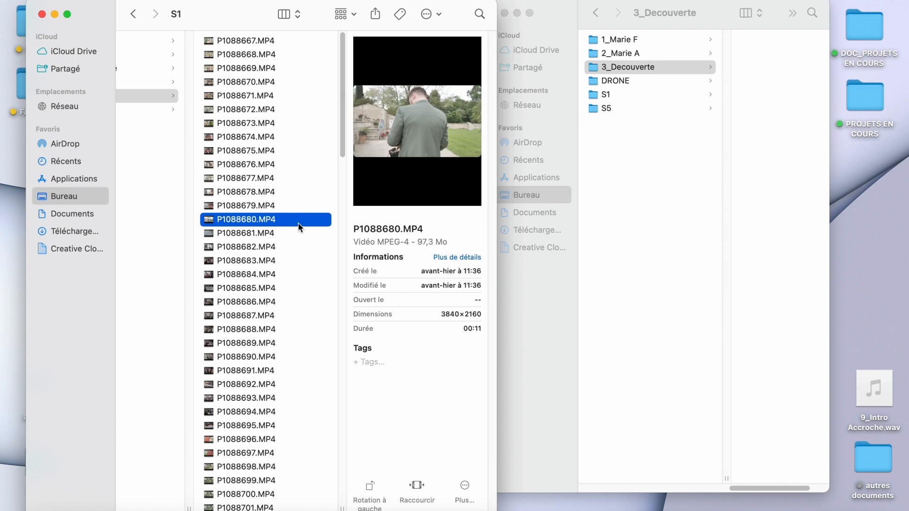
shift+click(294, 46)
drag(294, 45, 752, 104)
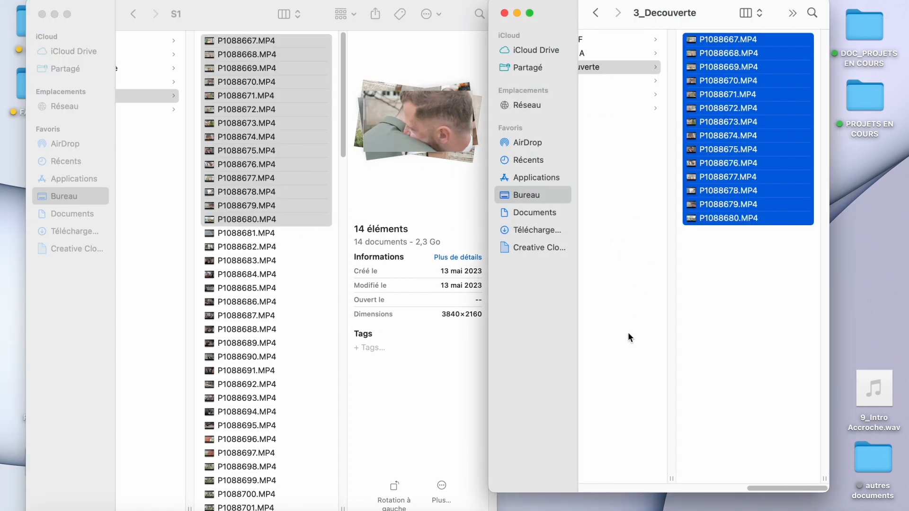
Step: Create a fourth sequence folder named "4_Mairie" in the 20230513_A&F folder
right_click(630, 332)
click(643, 337)
text(4_Mairie)
key(Return)
Step: Find where the town hall clips end and move P1088681.MP4 through P1088695.MP4 from S1 into 4_Mairie
click(331, 37)
click(277, 302)
key(Up)
key(Up)
key(Up)
key(Up)
key(Up)
key(Up)
key(Up)
key(Down)
key(Down)
key(Down)
key(Up)
Step: Create a folder named "5_Ceremonie Laique" and move P1088696.MP4 through P1088724.MP4 from S1 into it
key(super+shift+n)
text(5_Ceremonie Laique)
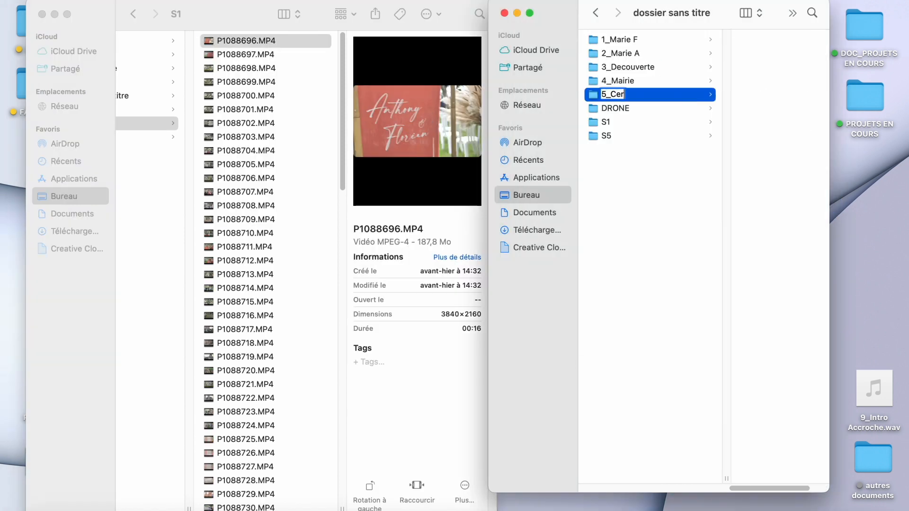
key(Return)
scroll(282, 216, down, 5)
click(246, 242)
drag(246, 242, 776, 237)
Step: Create a sixth sequence folder named "6_VH" in the 20230513_A&F folder
key(super+shift+n)
text(6_VH)
key(Return)
Step: Find where the reception clips end in S1 and move the ones up to P1088758.MP4 into 6_VH
click(276, 371)
key(Down)
key(Down)
key(Down)
key(Down)
key(Down)
key(Down)
key(Down)
key(Down)
key(Down)
key(Down)
key(Down)
key(Down)
key(Down)
key(Down)
key(ctrl+super+space)
drag(246, 480, 776, 303)
Step: Create a folder named "7_Photos" and move P1088759.MP4 through P1088765.MP4 from S1 into it
right_click(705, 303)
click(737, 309)
text(7_Photos)
key(Return)
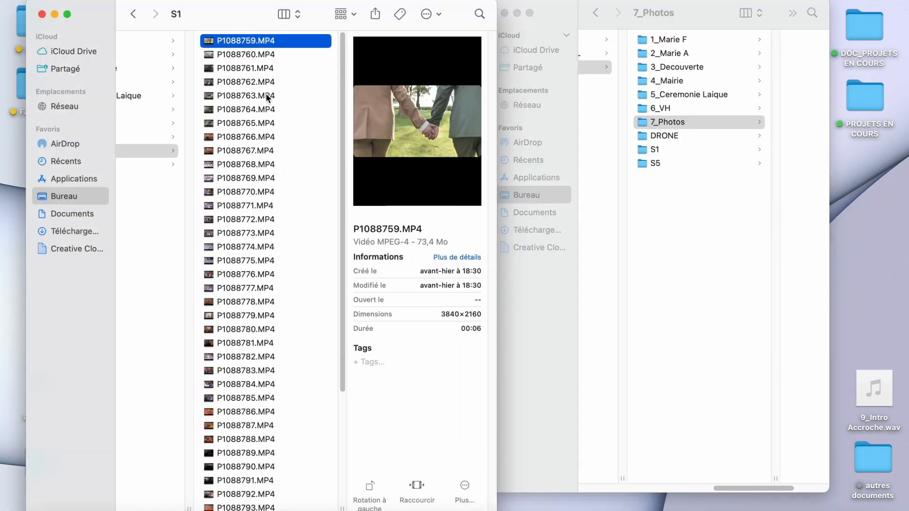
shift+click(246, 123)
drag(246, 123, 777, 265)
Step: Create an eighth sequence folder named "8_Soirée" in the 20230513_A&F folder
right_click(610, 268)
click(625, 273)
text(8_Soirée)
Step: Move all remaining S1 clips, from P1088766.MP4 onward, into 8_Soirée and delete the emptied S1 folder
scroll(251, 481, down, 5)
key(super+a)
drag(253, 482, 750, 168)
click(138, 170)
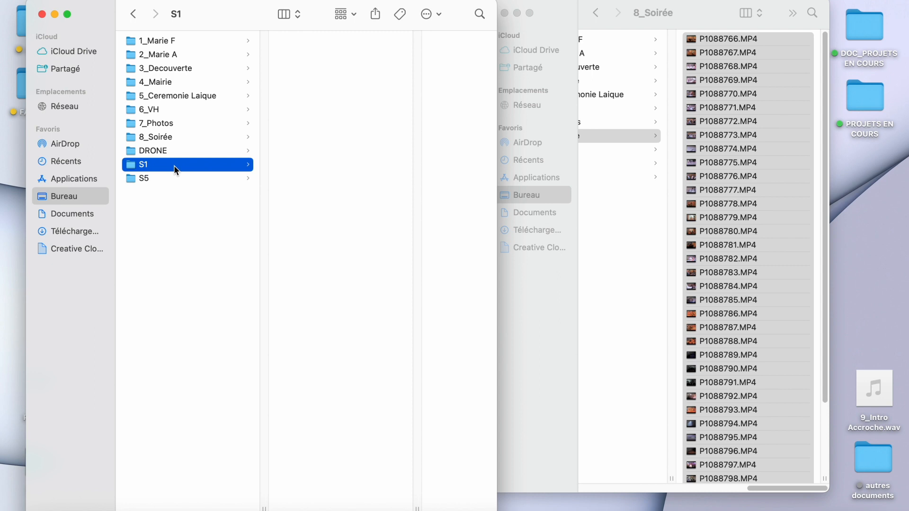
key(super+BackSpace)
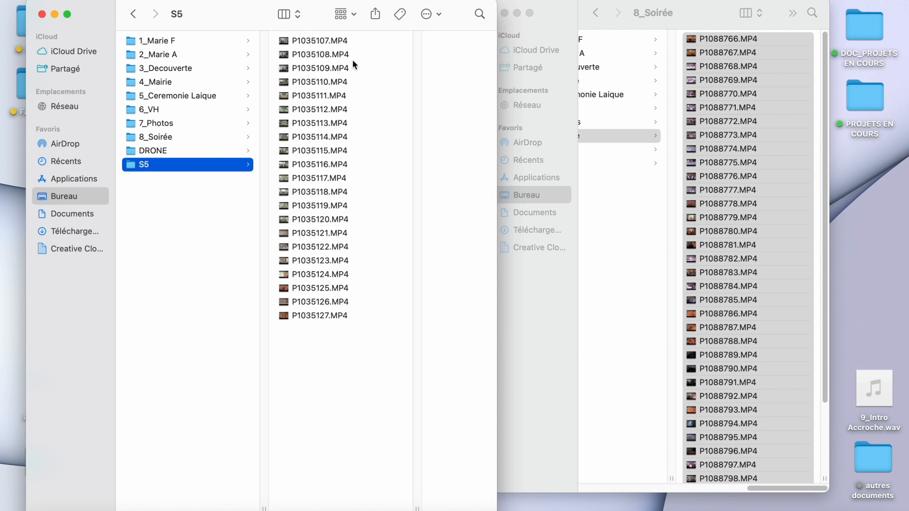
Step: Preview the first S5 clips, enlarge the destination window and open the 4_Mairie folder in it
click(355, 41)
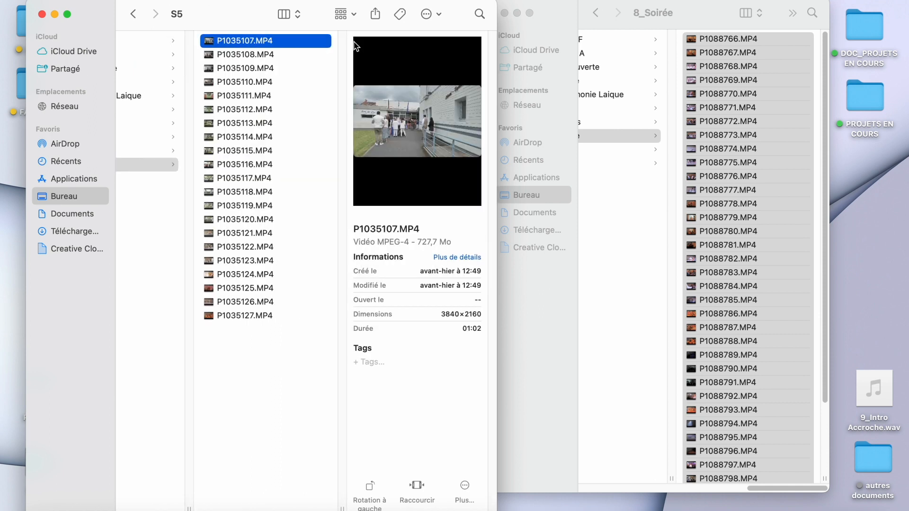
key(Down)
key(Down)
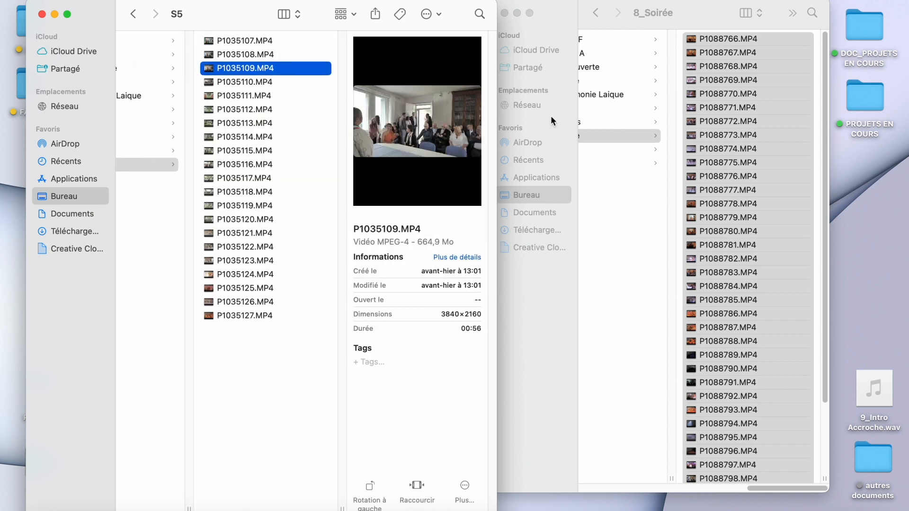
click(617, 115)
click(608, 97)
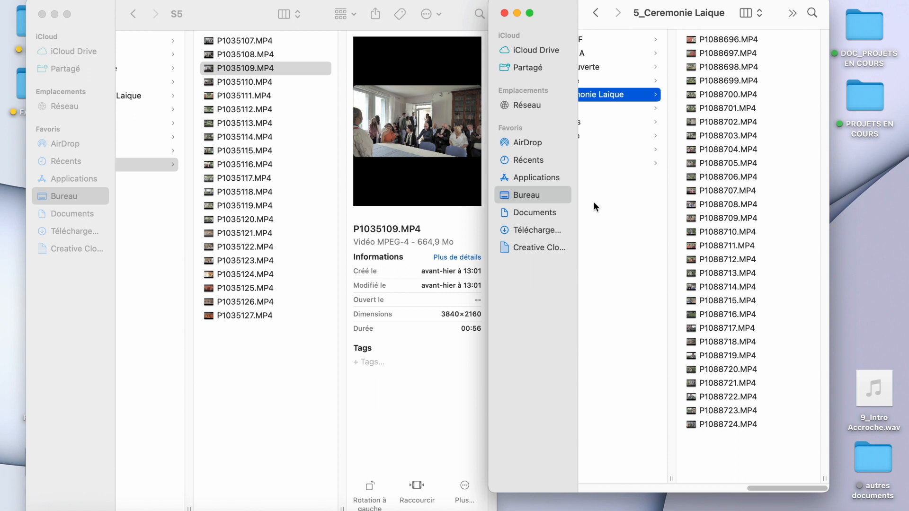
drag(829, 491, 908, 510)
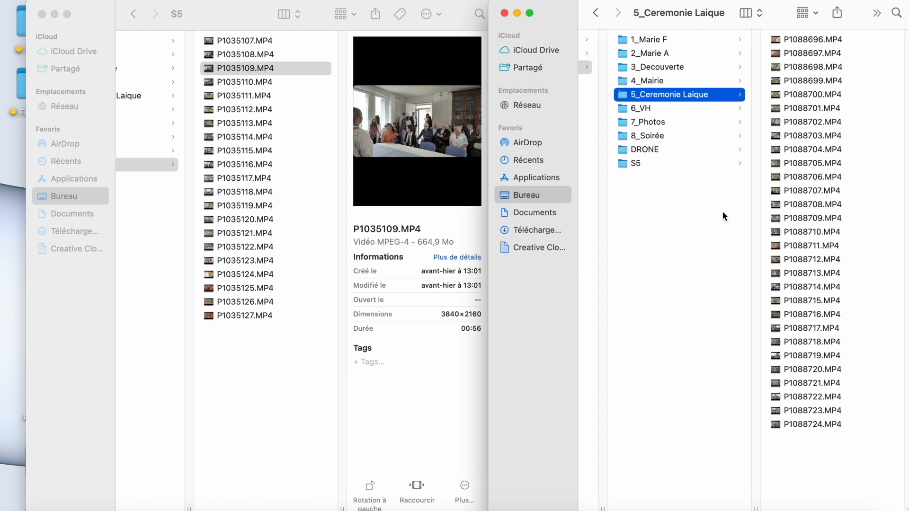
click(642, 80)
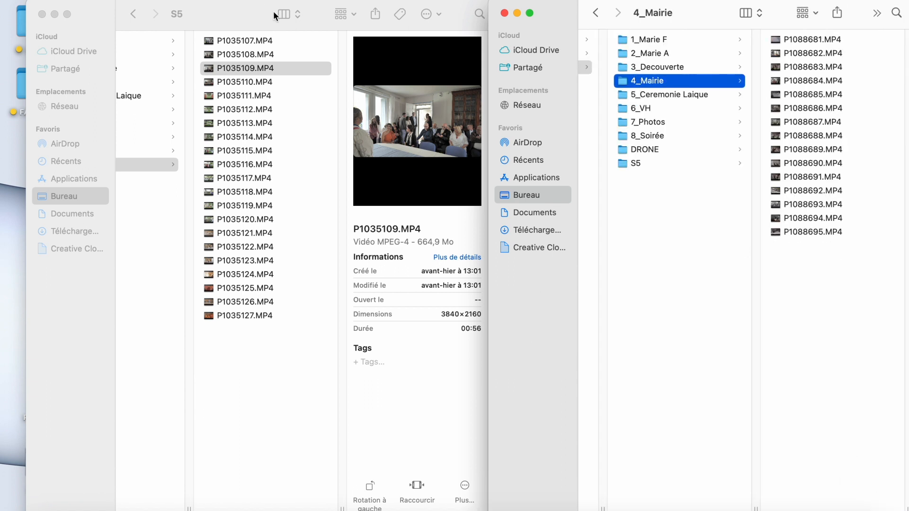
Step: Find where the town hall clips end in S5 and move P1035107.MP4 through P1035110.MP4 into 4_Mairie
click(299, 38)
click(298, 41)
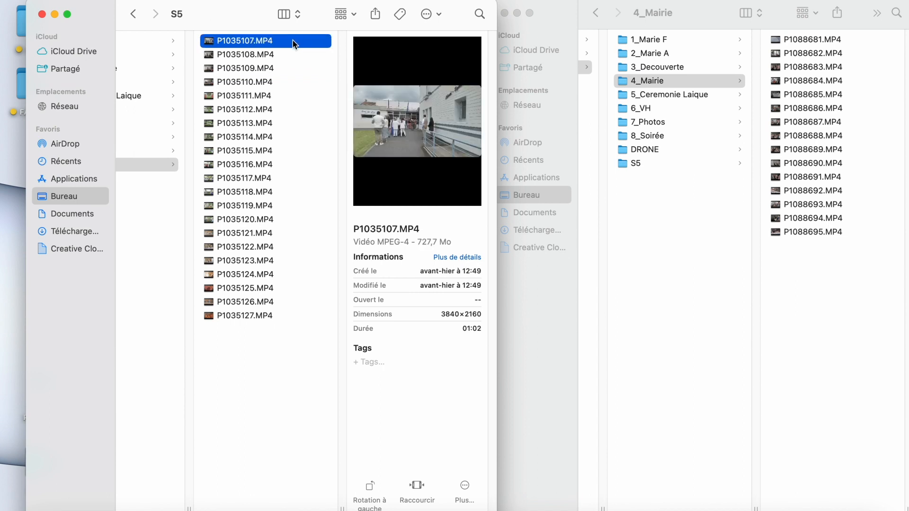
key(Down)
key(Down)
key(Down)
key(Down)
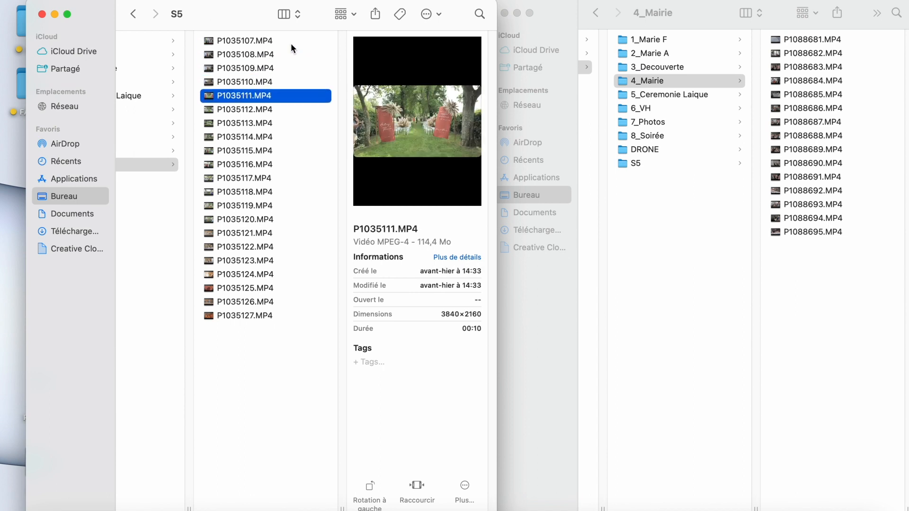
key(Up)
shift+click(292, 40)
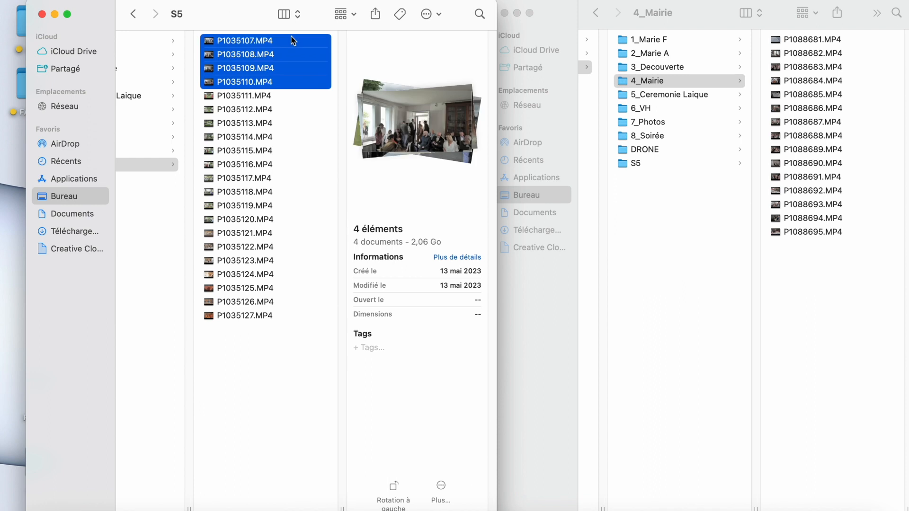
drag(284, 41, 865, 362)
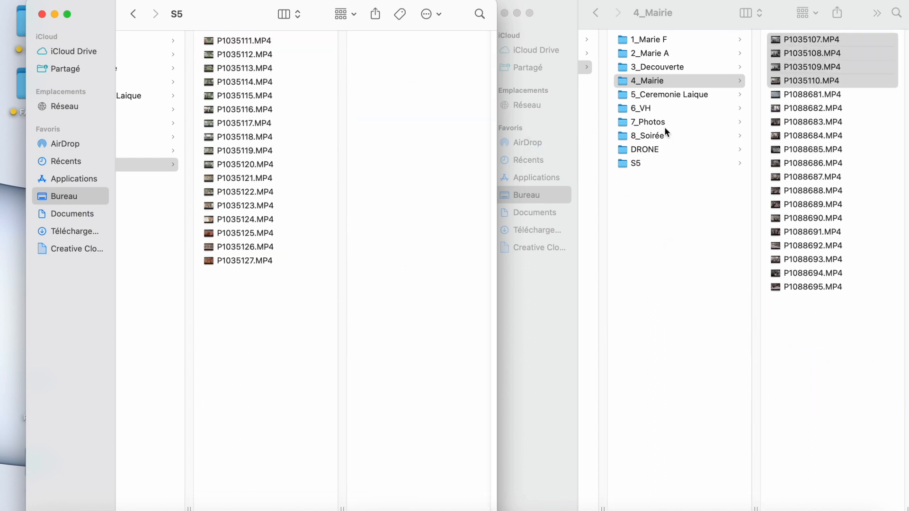
Step: Find where the outdoor ceremony clips end in S5 and move them, starting with P1035111.MP4, into 5_Ceremonie Laique
click(320, 41)
key(Down)
key(Down)
key(Down)
key(Down)
key(Down)
key(Down)
key(Down)
key(Down)
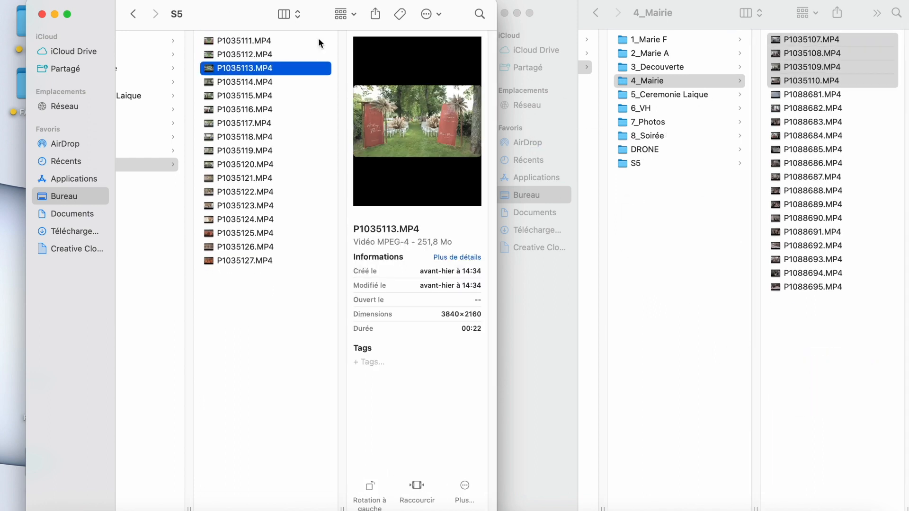
key(Down)
key(Down)
key(Down)
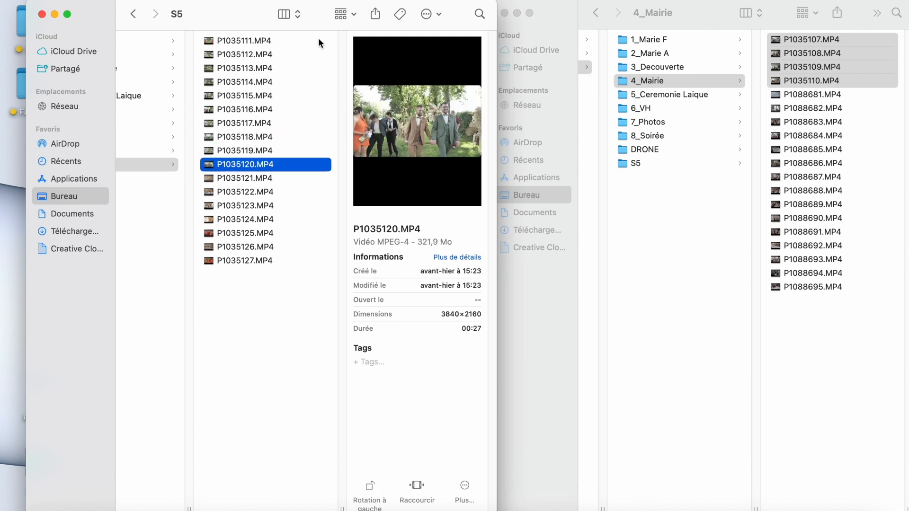
key(Up)
key(Up)
key(Down)
key(Up)
shift+click(298, 40)
click(690, 95)
drag(261, 41, 836, 142)
Step: Move the next three S5 clips, up to P1035123.MP4, into the 6_VH folder
click(293, 68)
shift+click(310, 42)
click(641, 108)
drag(265, 54, 819, 133)
Step: Move P1035124.MP4 through P1035127.MP4 from S5 into 8_Soirée and delete the emptied S5 folder
click(647, 136)
click(274, 82)
shift+click(287, 40)
drag(287, 40, 842, 174)
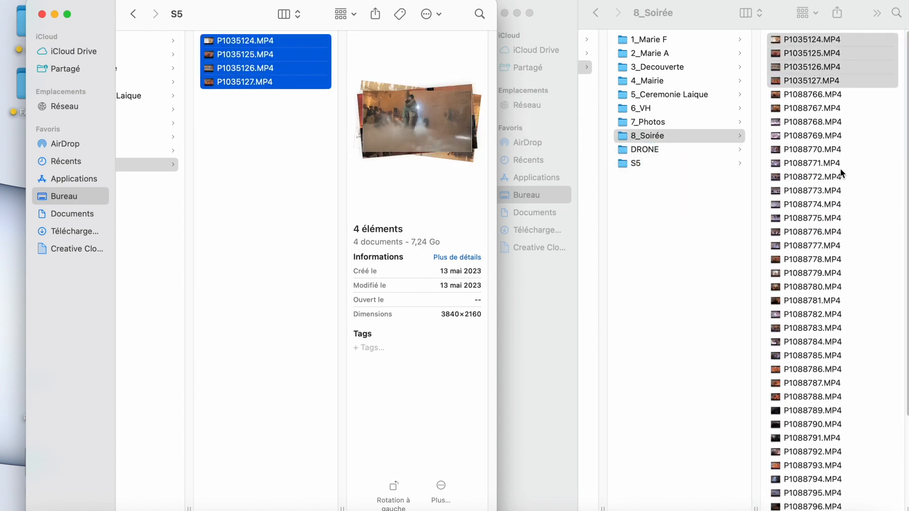
click(153, 165)
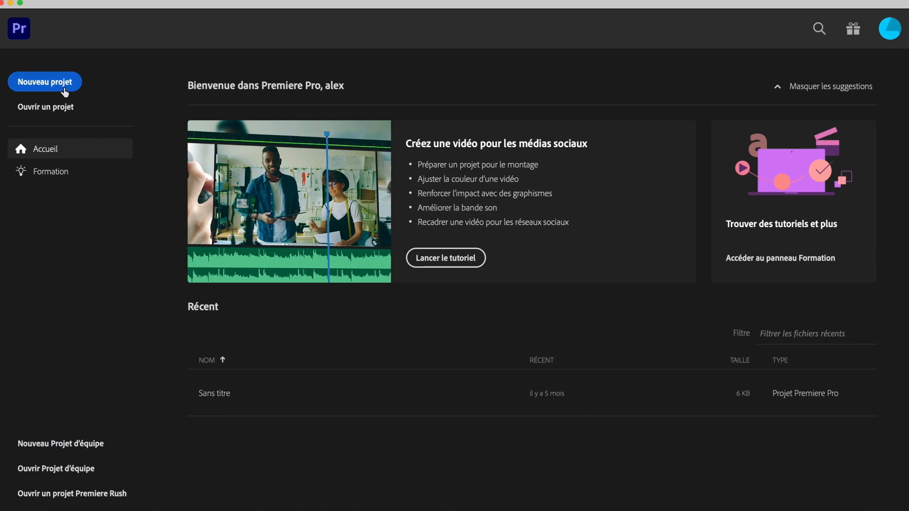
Step: Start a new project in Premiere Pro and name it "Mariage A&F"
click(61, 81)
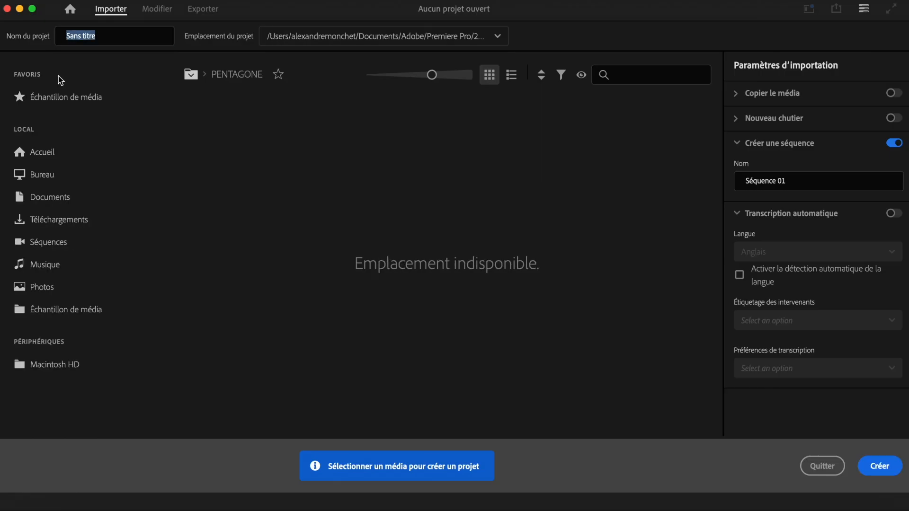
text(Mariae)
key(BackSpace)
text(ge A&F)
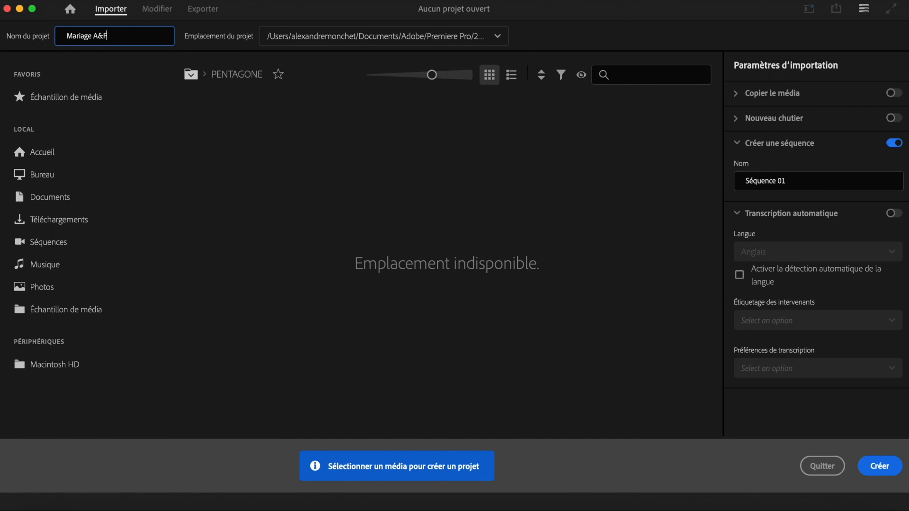
Step: Set the project location to a new folder named "PROJET" inside 20230513_A&F and create the project
click(392, 40)
click(321, 112)
click(181, 354)
text(PROJET)
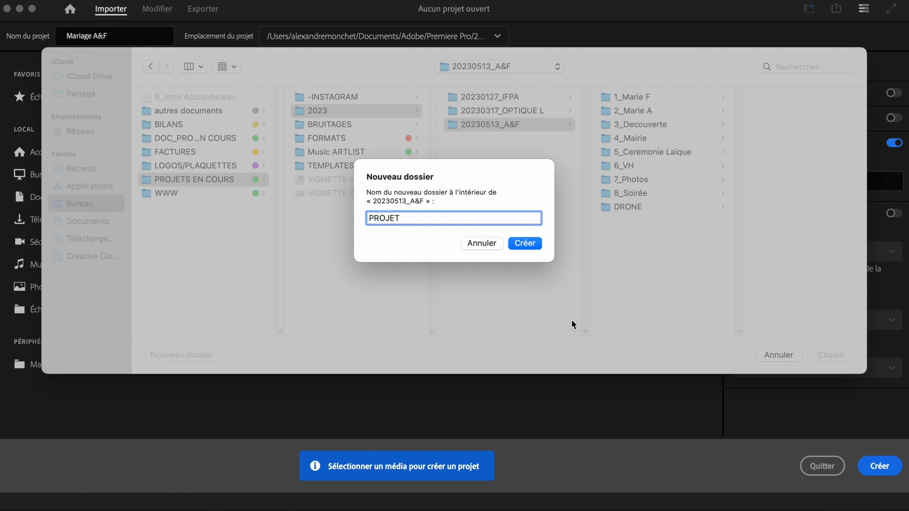
key(Return)
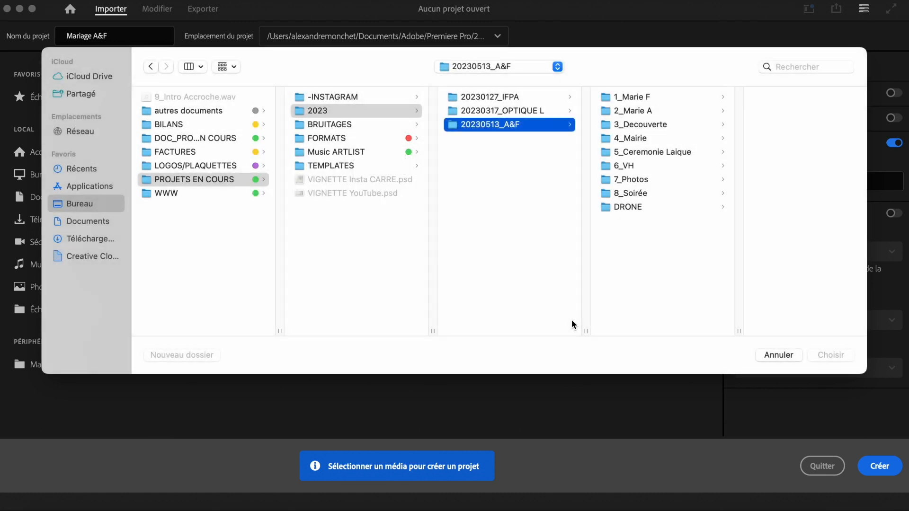
click(825, 356)
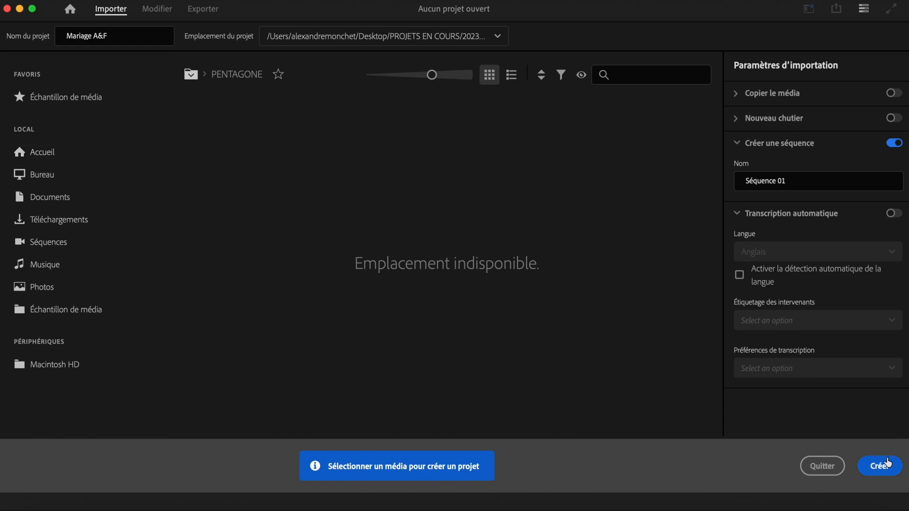
click(884, 466)
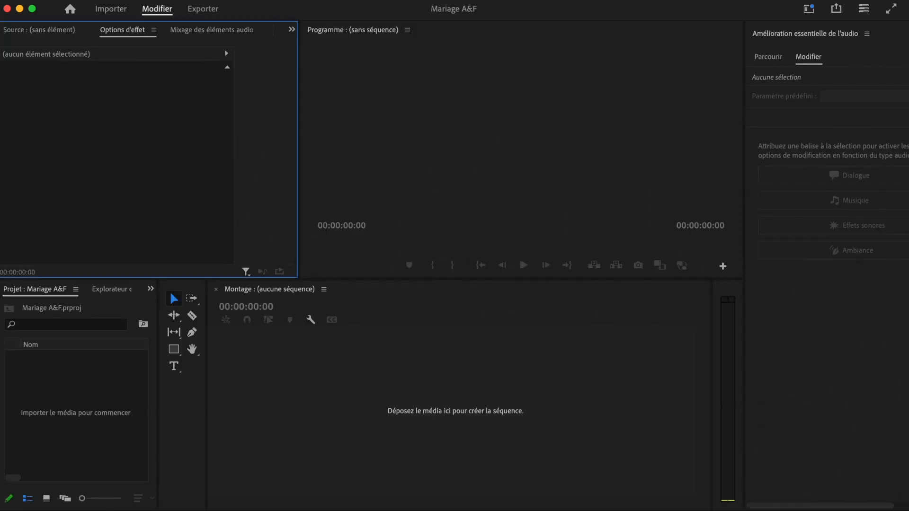
Step: Close the Essential Sound panel, narrow the tools to a single column and enlarge the Project panel
right_click(821, 42)
click(771, 49)
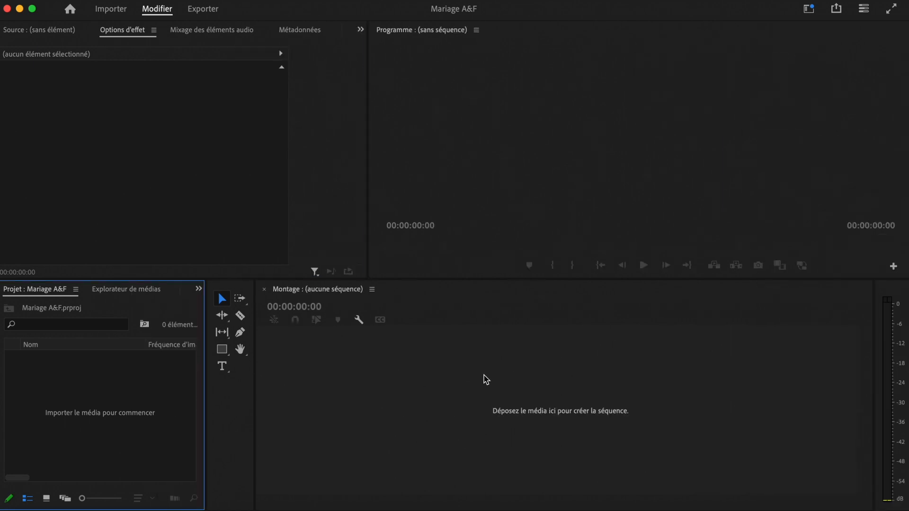
drag(254, 303, 241, 303)
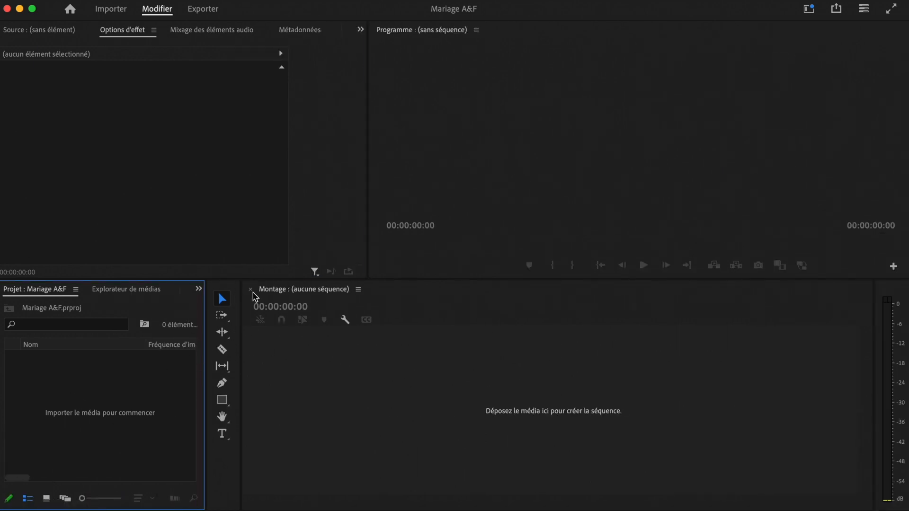
drag(205, 279, 315, 250)
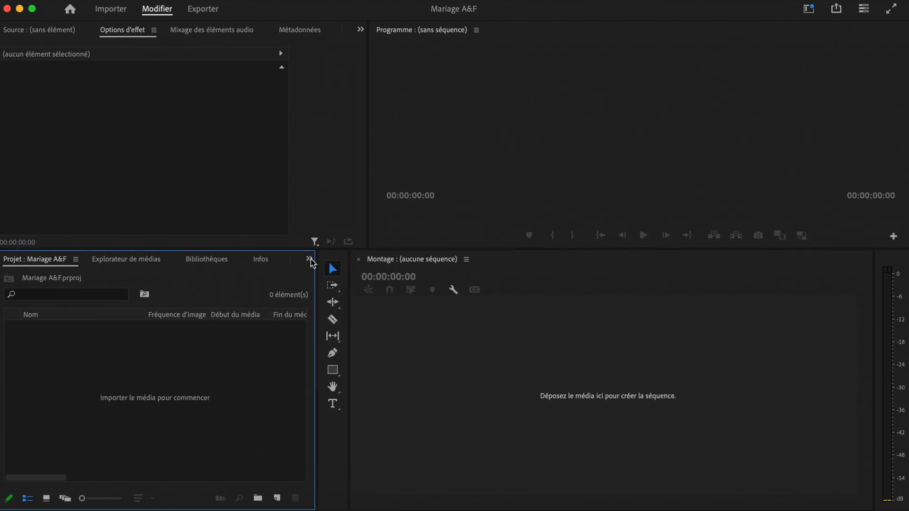
Step: Import the sequence folders 1_Marie F through 8_Soirée and the DRONE folder from Finder into the Mariage A&F project
click(42, 501)
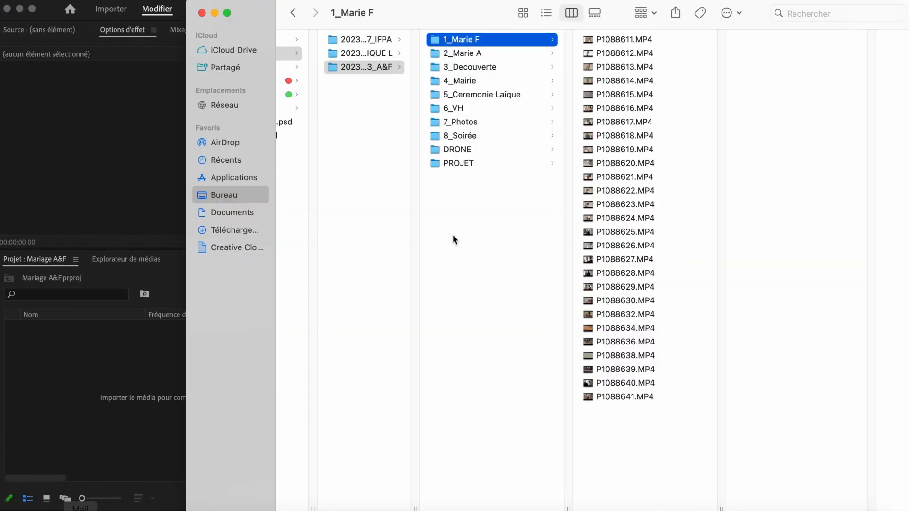
shift+click(440, 149)
drag(431, 152, 90, 418)
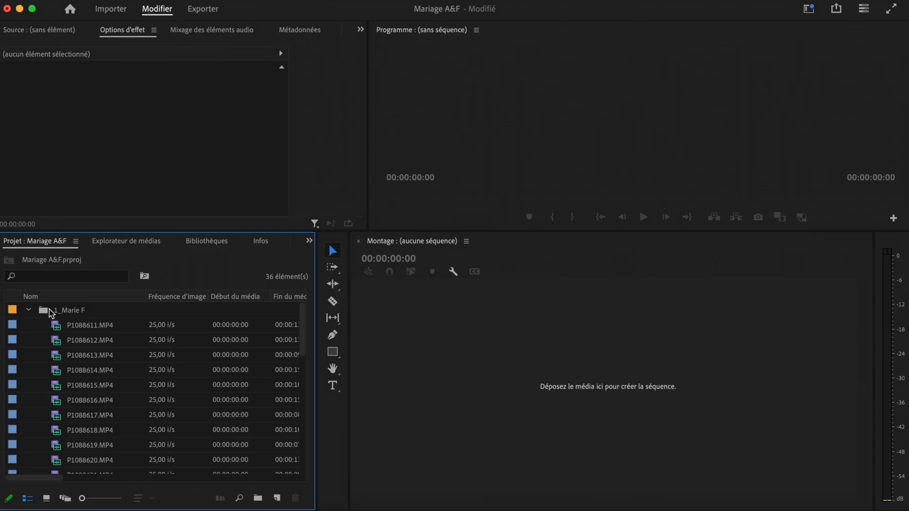
click(29, 310)
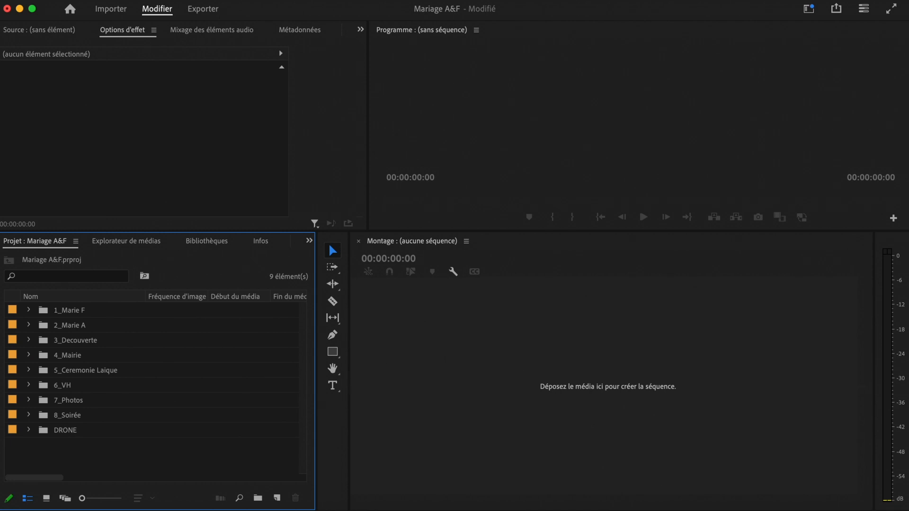
click(100, 1)
mouse_move(118, 11)
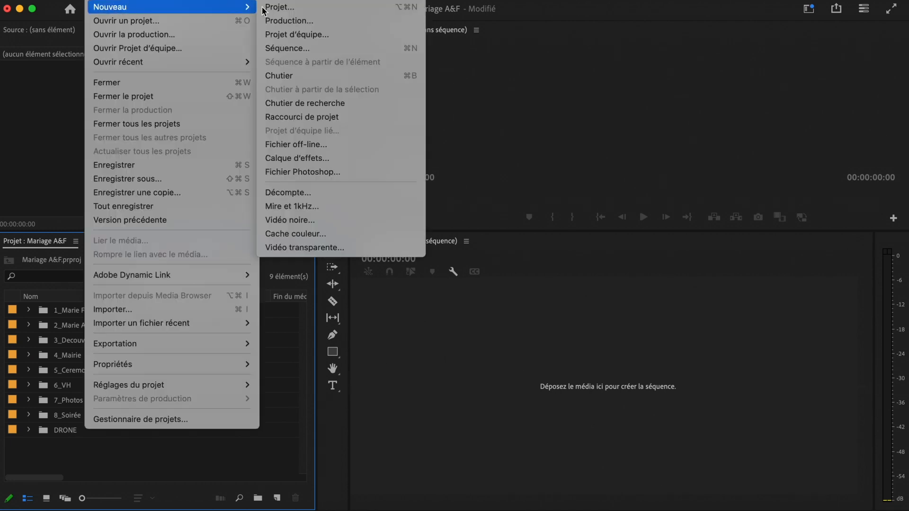
click(291, 48)
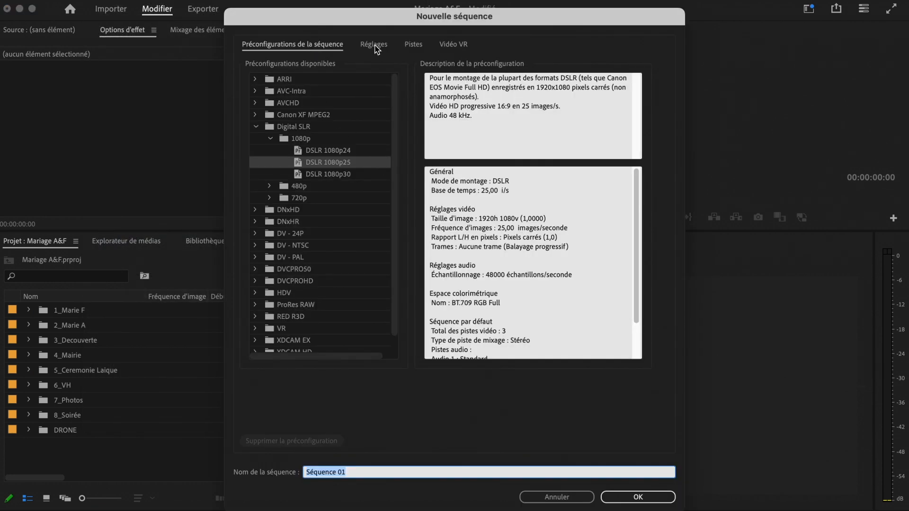
click(374, 46)
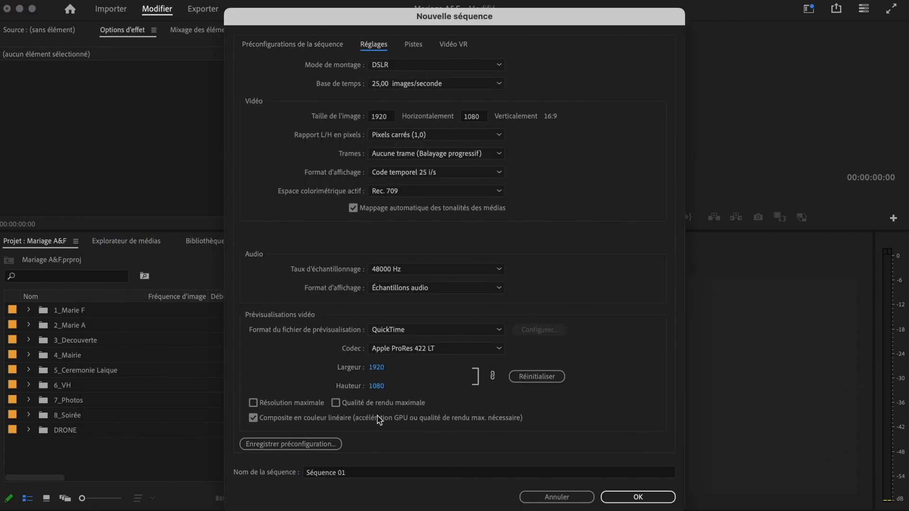
click(534, 498)
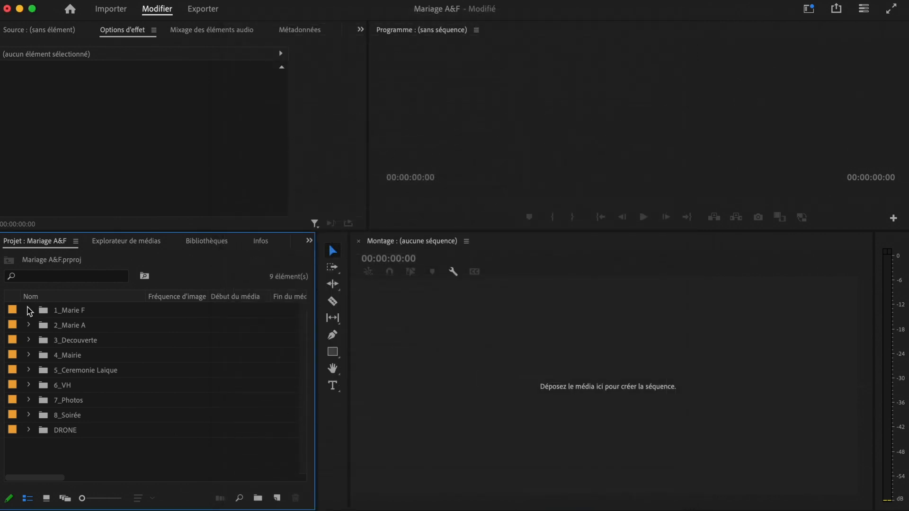
click(28, 310)
click(84, 327)
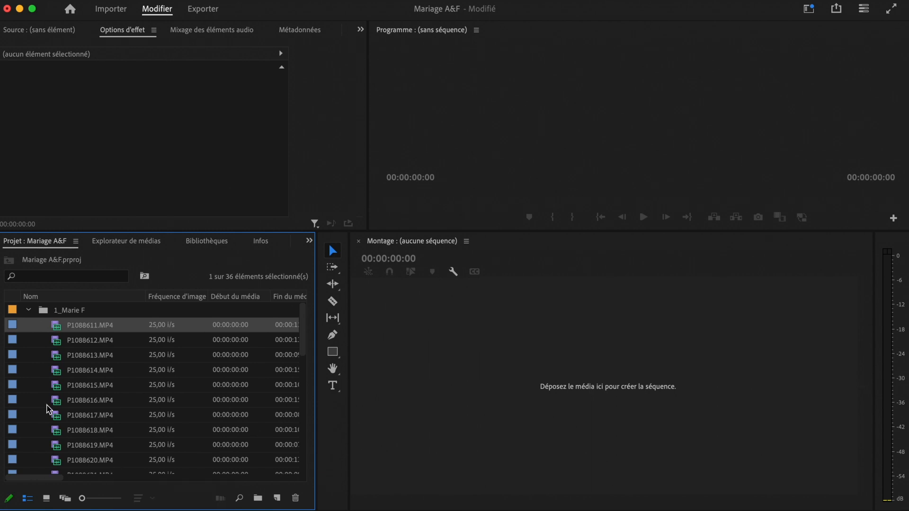
drag(56, 330, 277, 500)
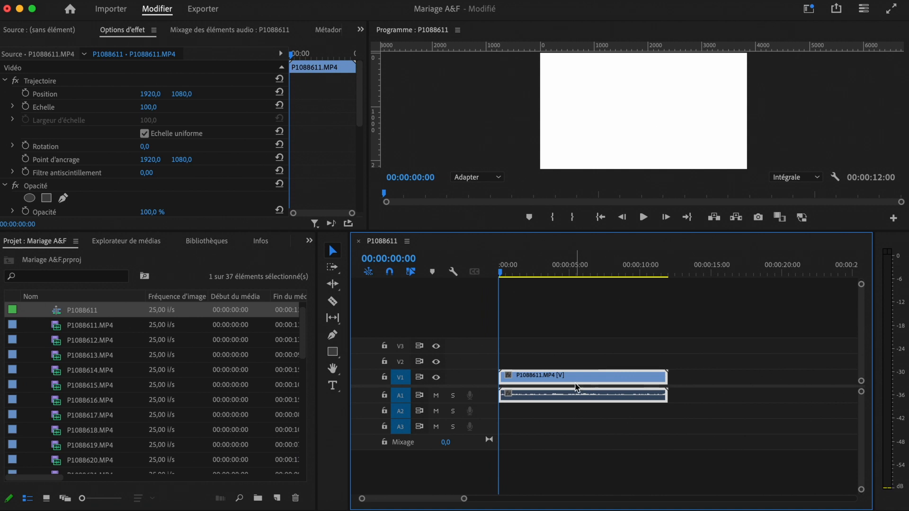
Step: Delete the P1088611.MP4 clip, video and audio, from the new sequence's timeline
drag(502, 271, 518, 274)
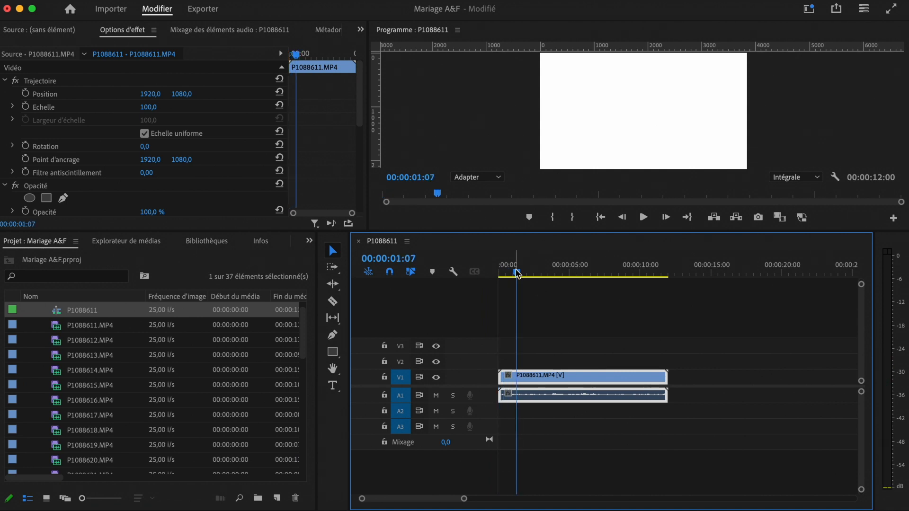
key(XF86AudioMute)
drag(520, 273, 503, 303)
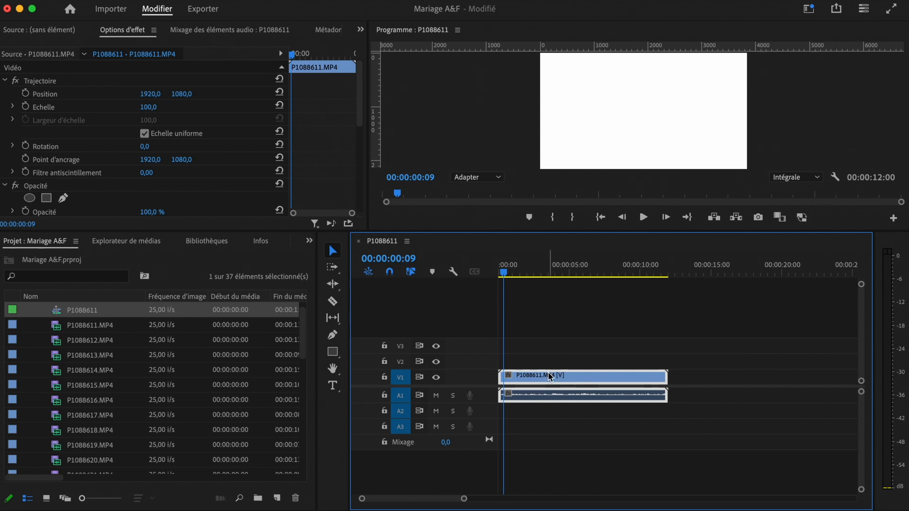
key(Delete)
scroll(58, 341, up, 1)
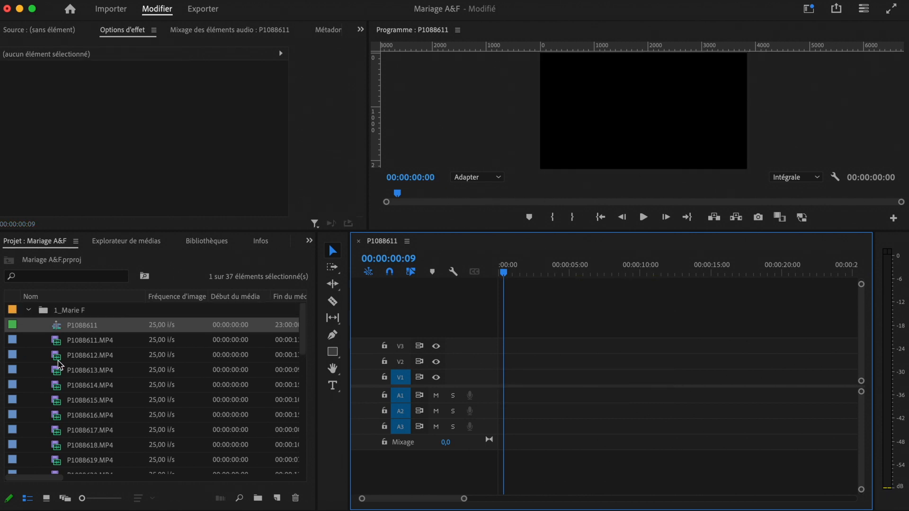
drag(56, 327, 29, 321)
click(28, 310)
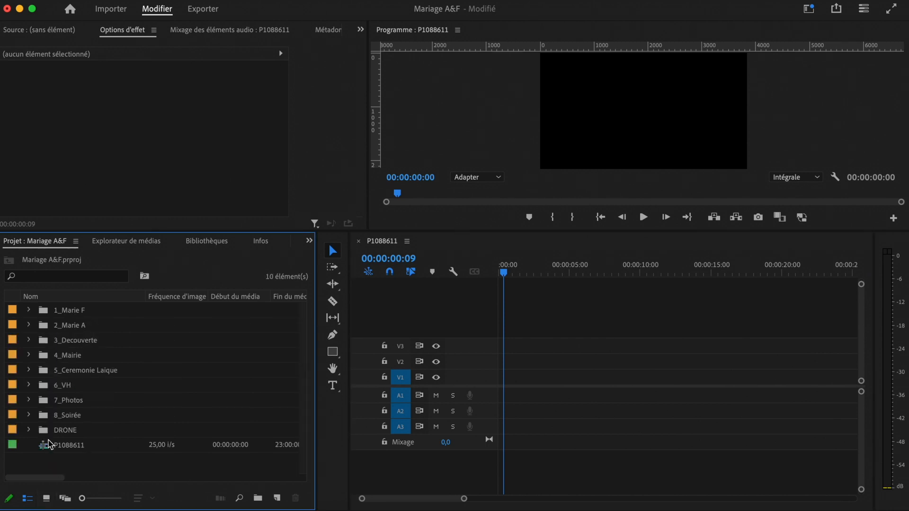
Step: Rename the P1088611 sequence as "SEQ FILM"
click(80, 447)
click(80, 447)
text(SEQ FILM)
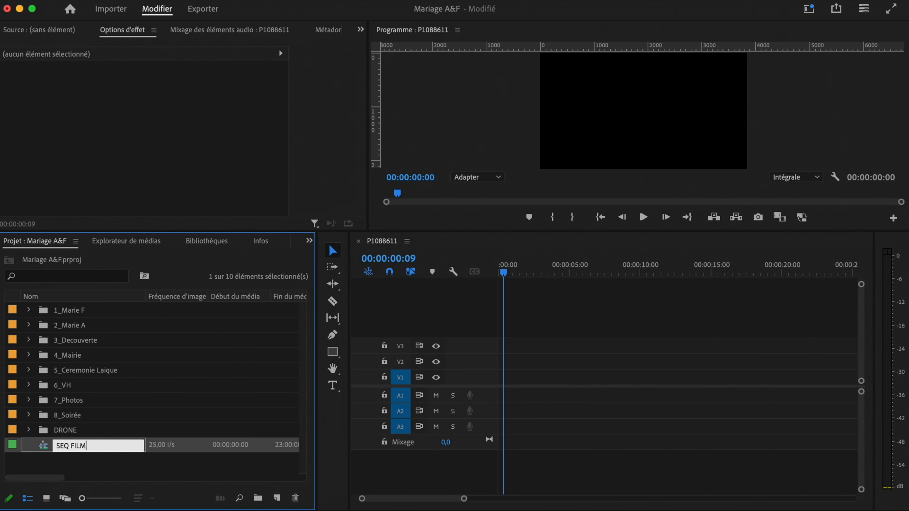
key(Return)
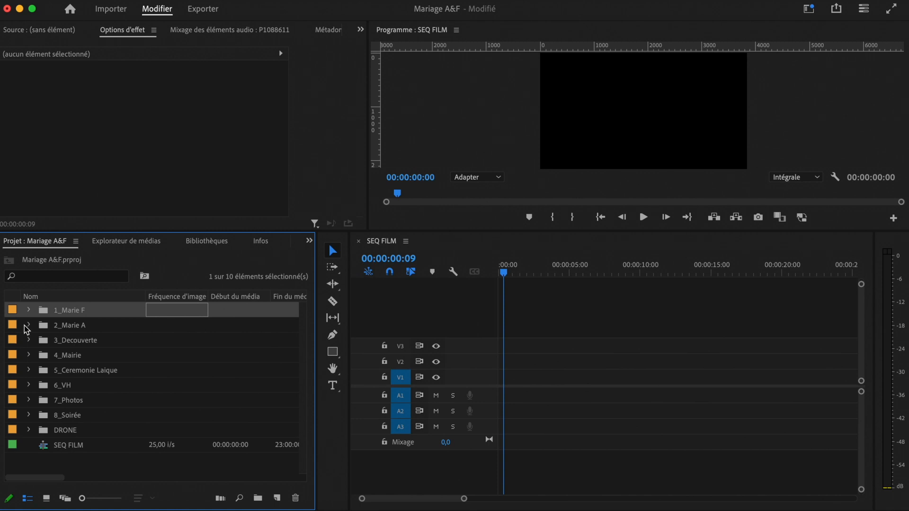
Step: Enlarge the Project panel and assign the Brun roux label colour to the 1_Marie F folder and all its clips
click(29, 311)
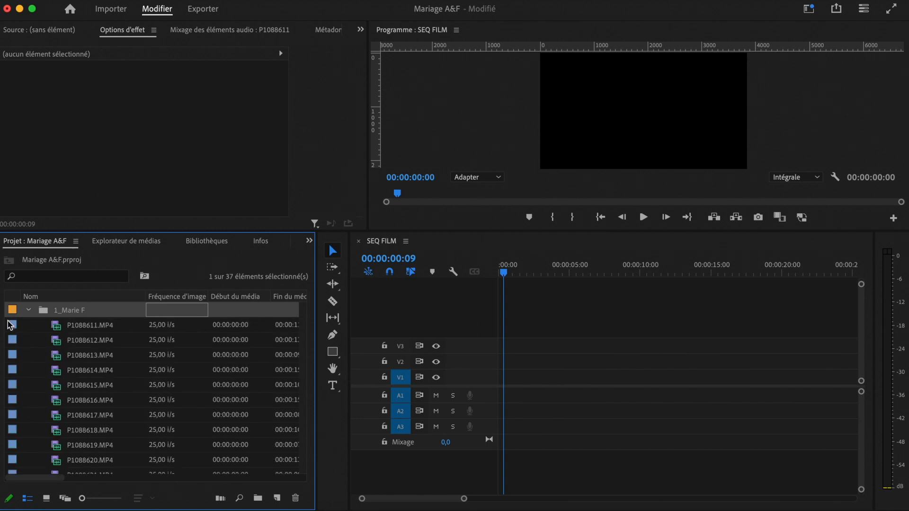
drag(87, 231, 88, 187)
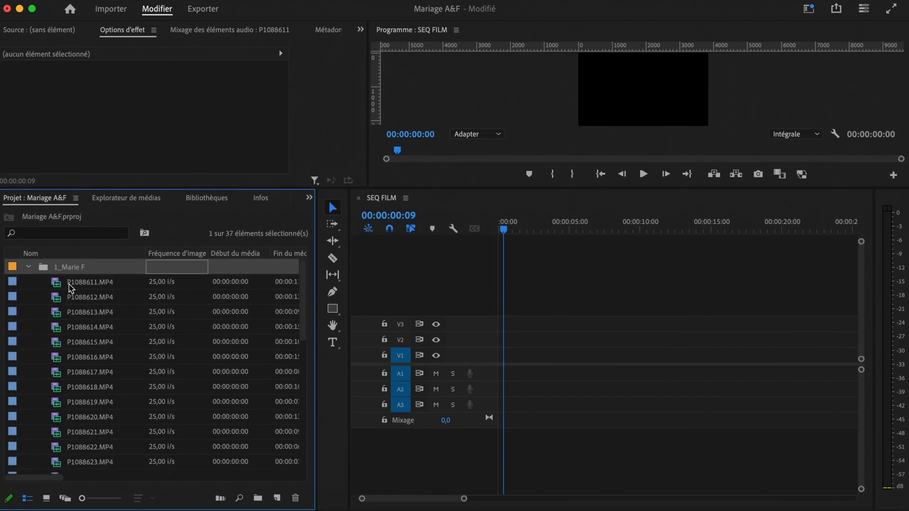
scroll(96, 327, down, 10)
shift+click(93, 331)
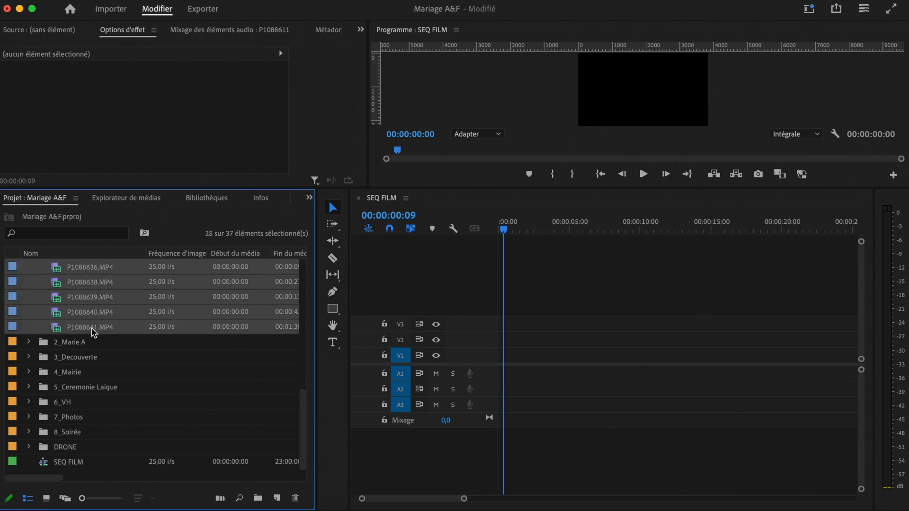
scroll(95, 349, up, 5)
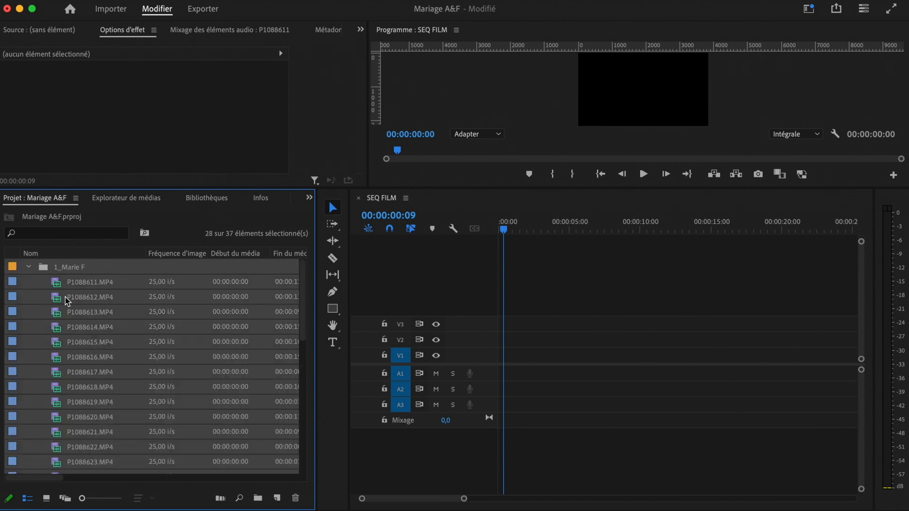
right_click(67, 301)
mouse_move(136, 427)
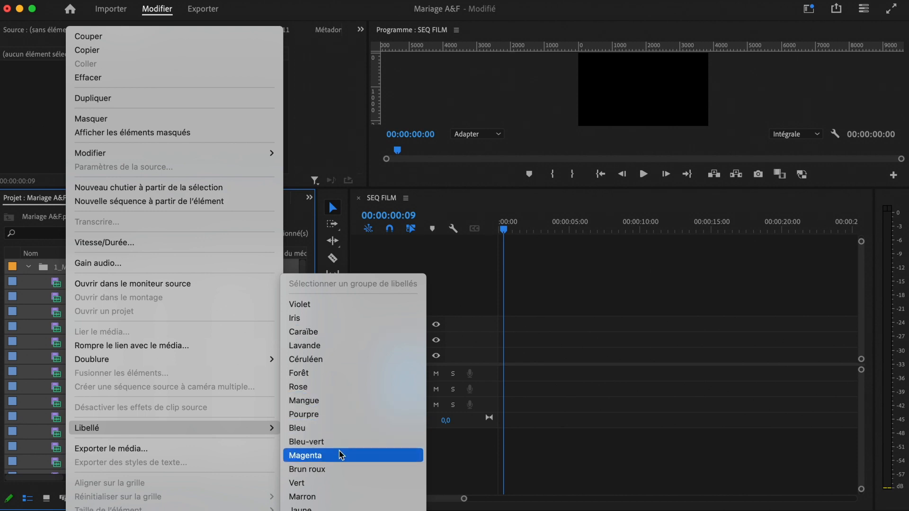
click(355, 469)
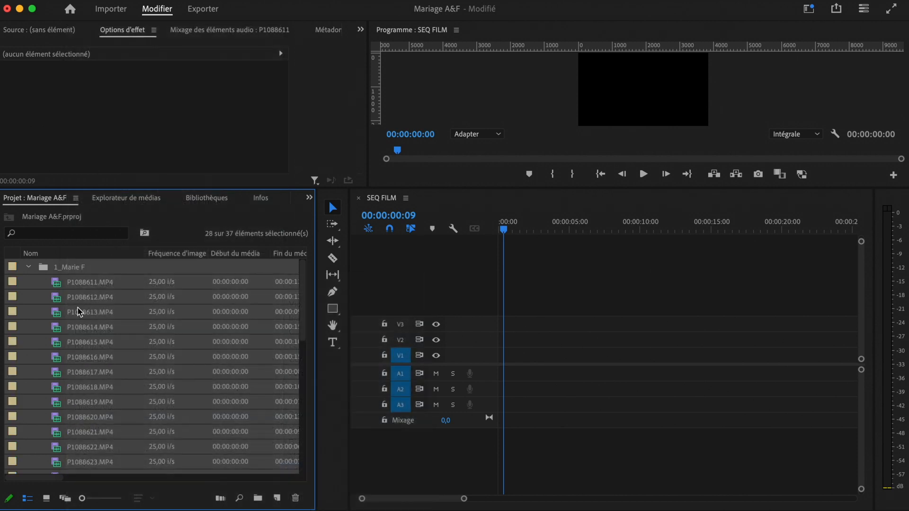
click(44, 283)
click(29, 282)
scroll(53, 379, down, 5)
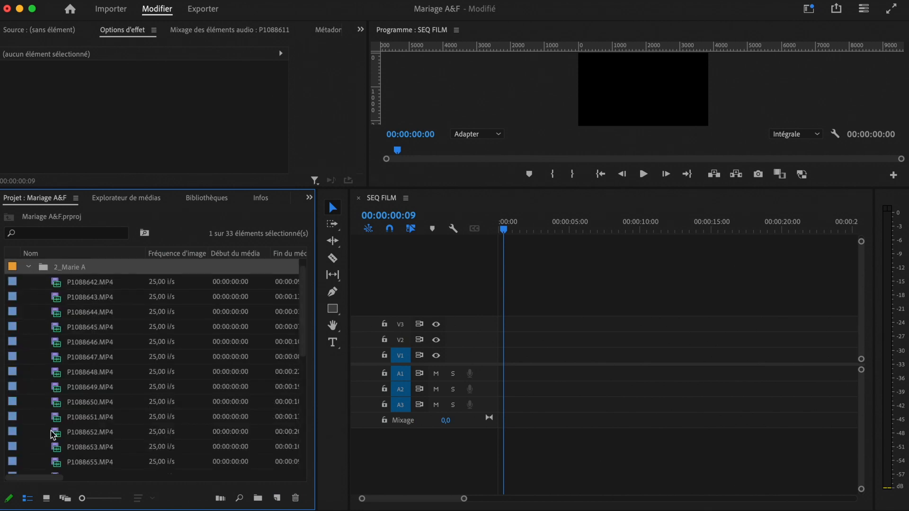
shift+click(60, 381)
scroll(56, 404, up, 5)
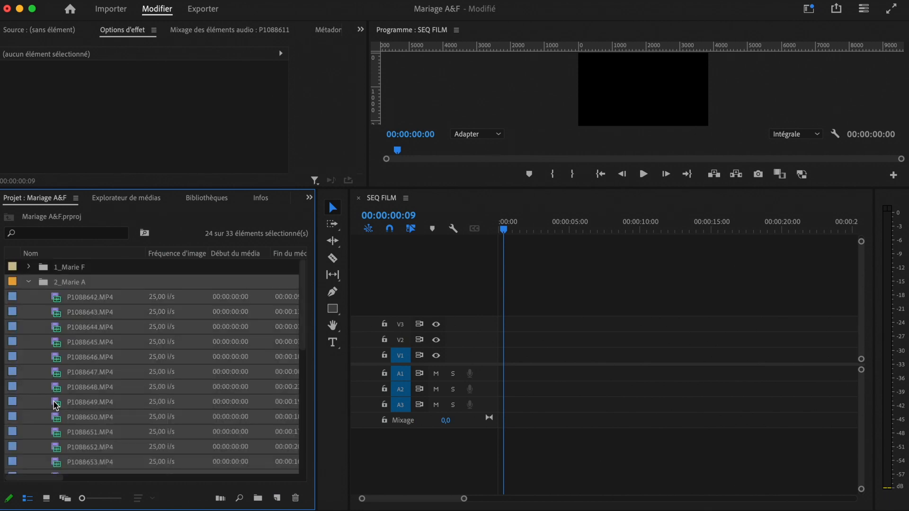
right_click(59, 303)
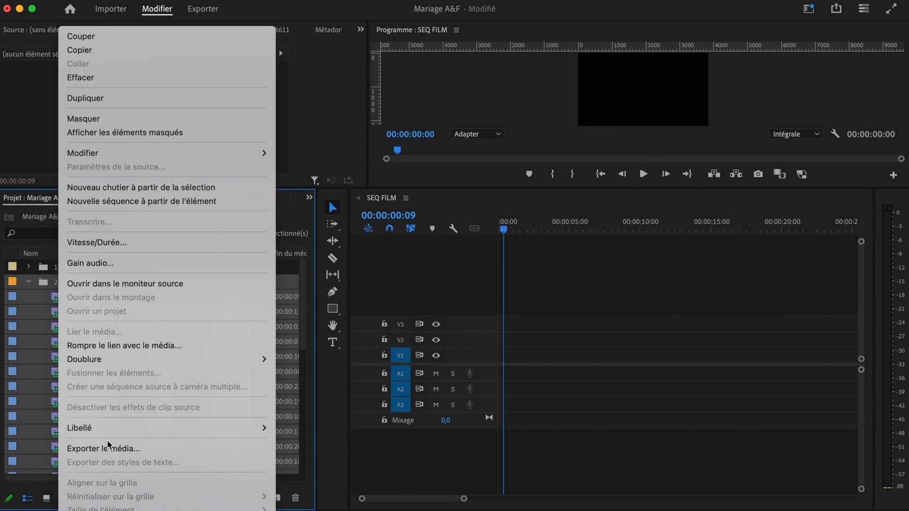
mouse_move(102, 432)
click(303, 483)
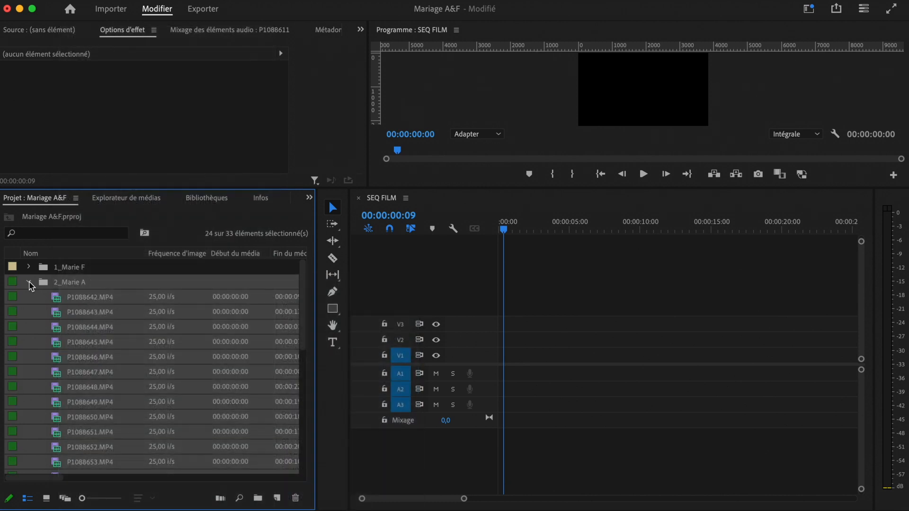
click(29, 283)
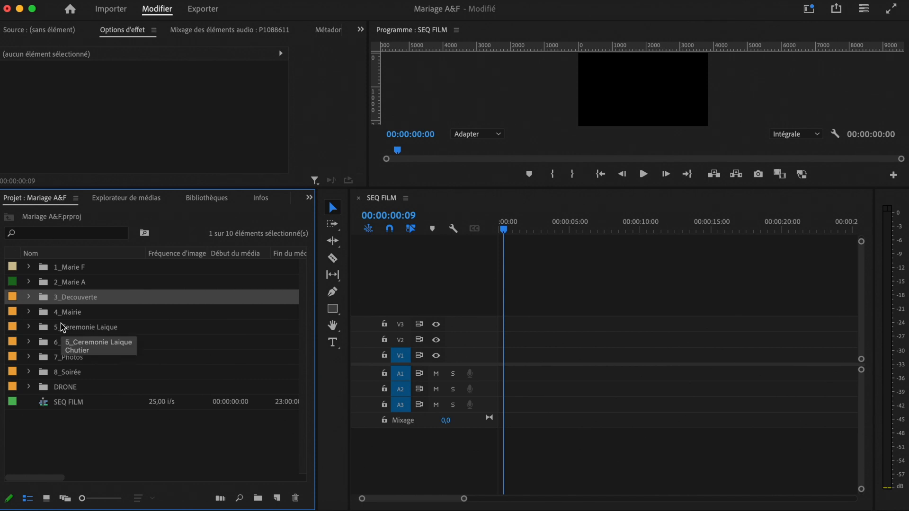
Step: Assign the Lavande label colour to the 3_Decouverte folder and all its clips, and collapse the folder
key(Right)
scroll(62, 378, down, 5)
shift+click(59, 362)
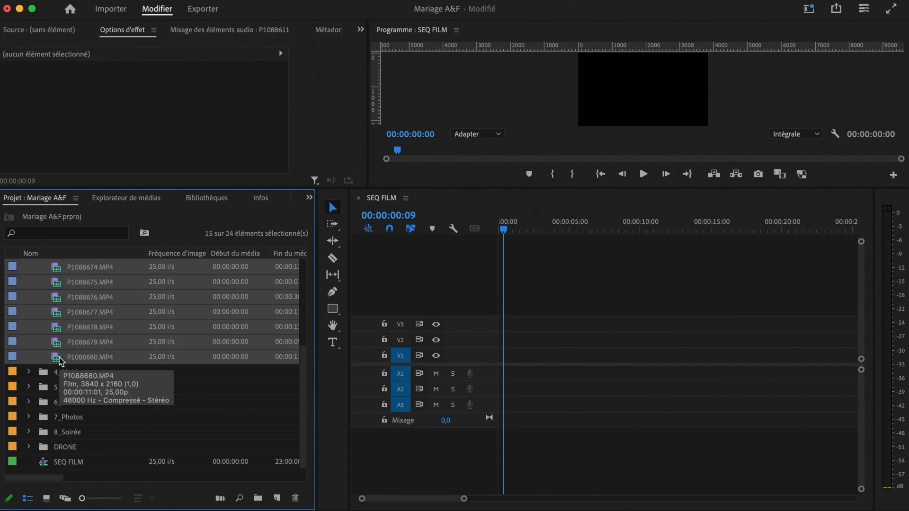
scroll(51, 360, up, 5)
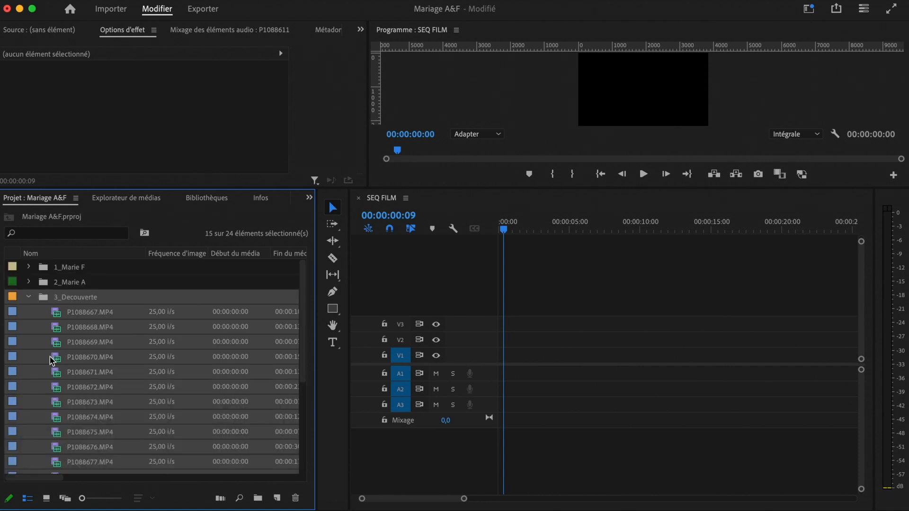
right_click(57, 317)
mouse_move(129, 430)
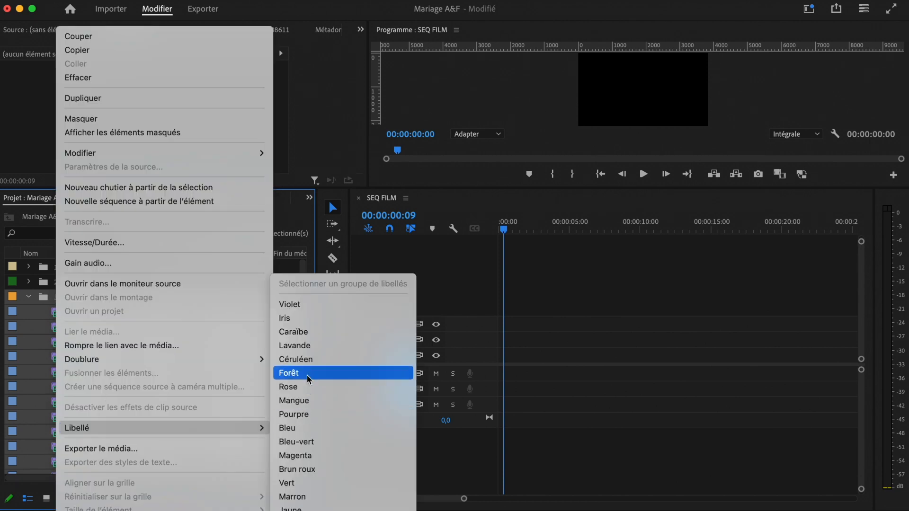
click(303, 346)
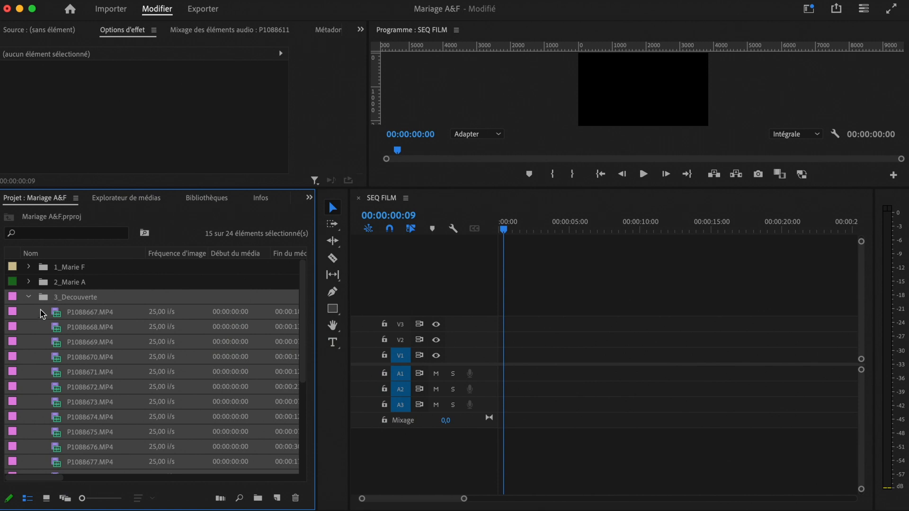
click(29, 297)
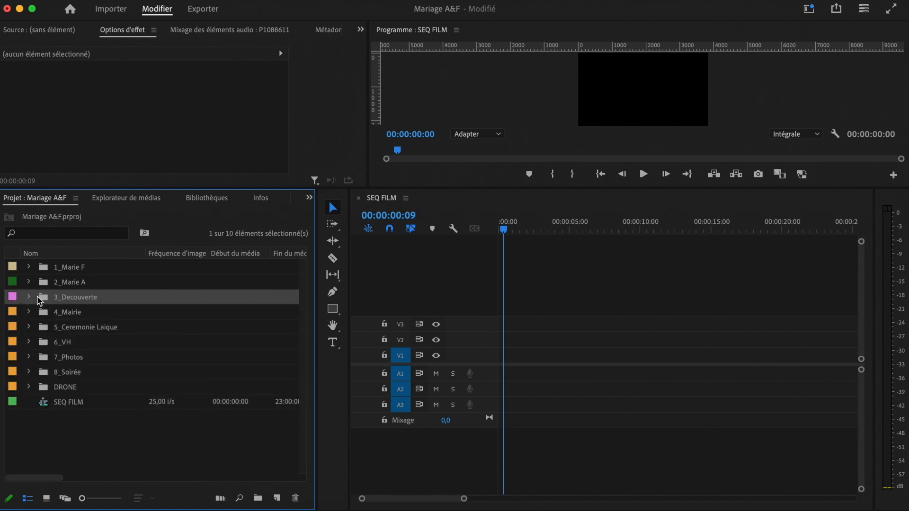
Step: Assign the Bleu label colour to the 4_Mairie folder and all its clips
click(13, 283)
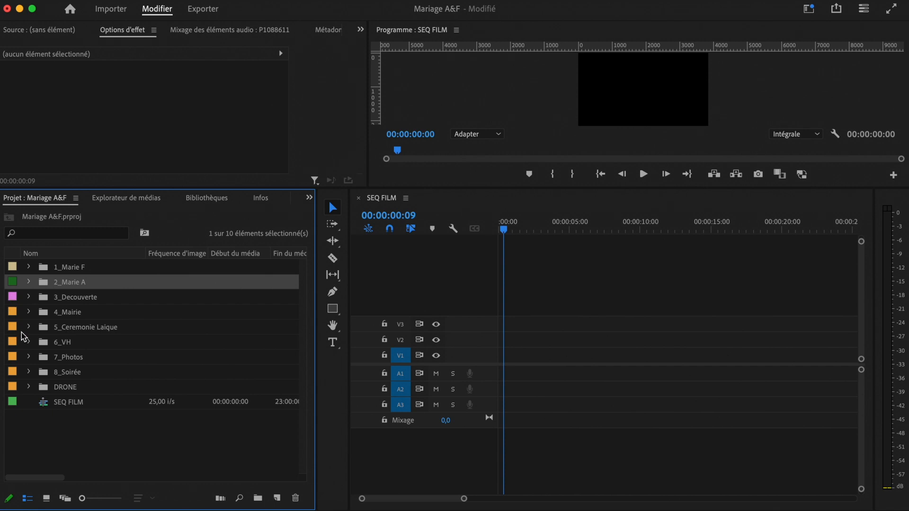
click(29, 312)
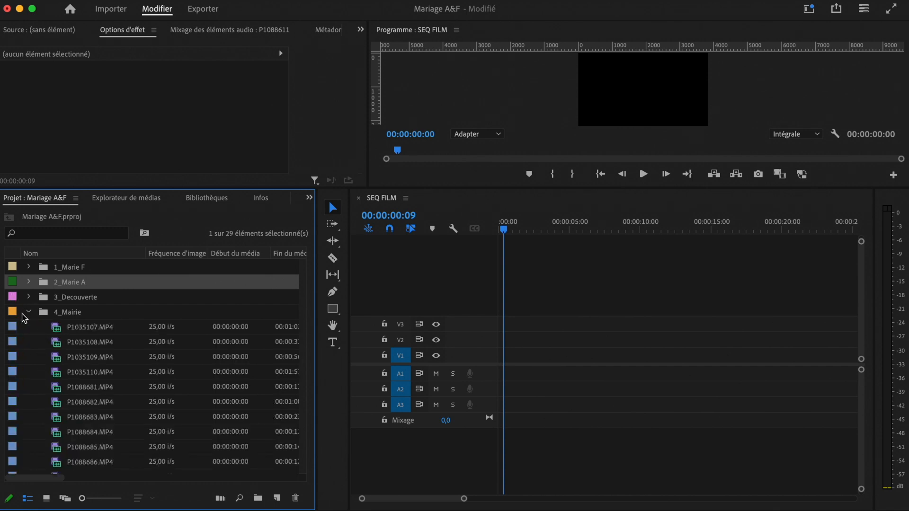
click(104, 312)
scroll(85, 396, down, 5)
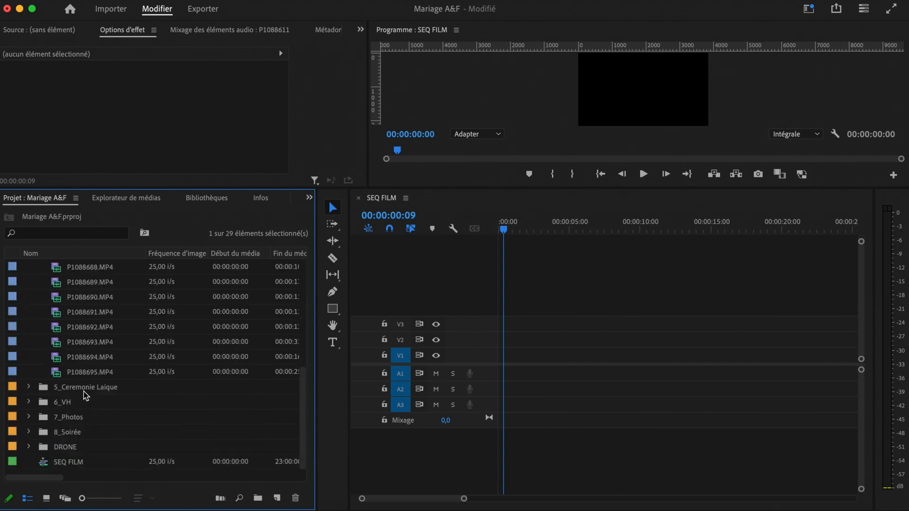
shift+click(91, 374)
scroll(66, 369, up, 5)
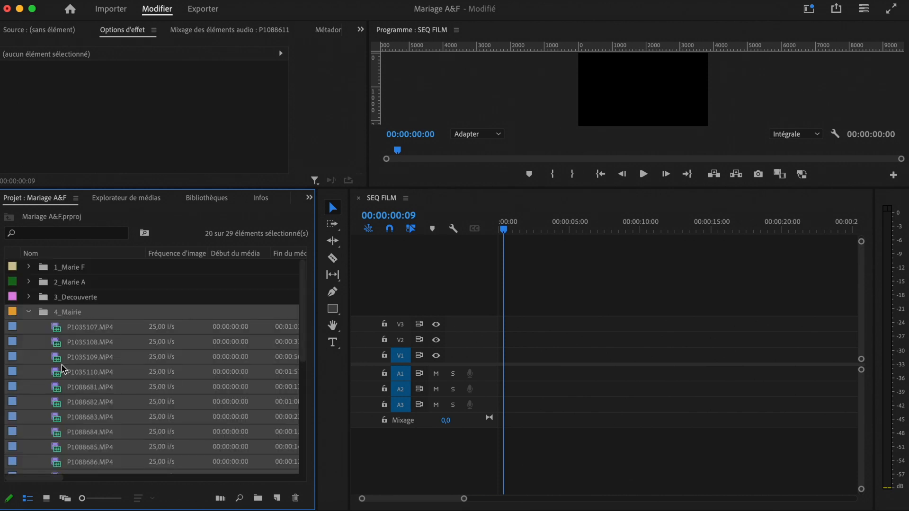
right_click(58, 333)
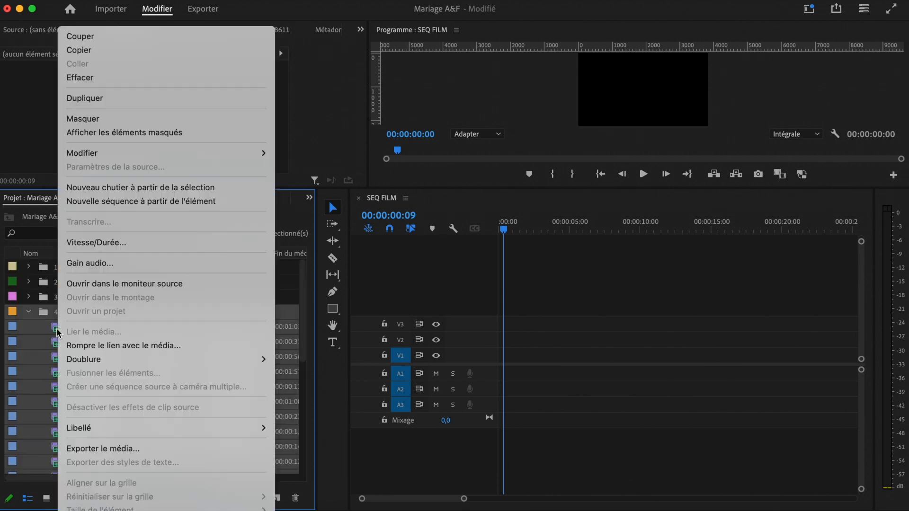
mouse_move(172, 429)
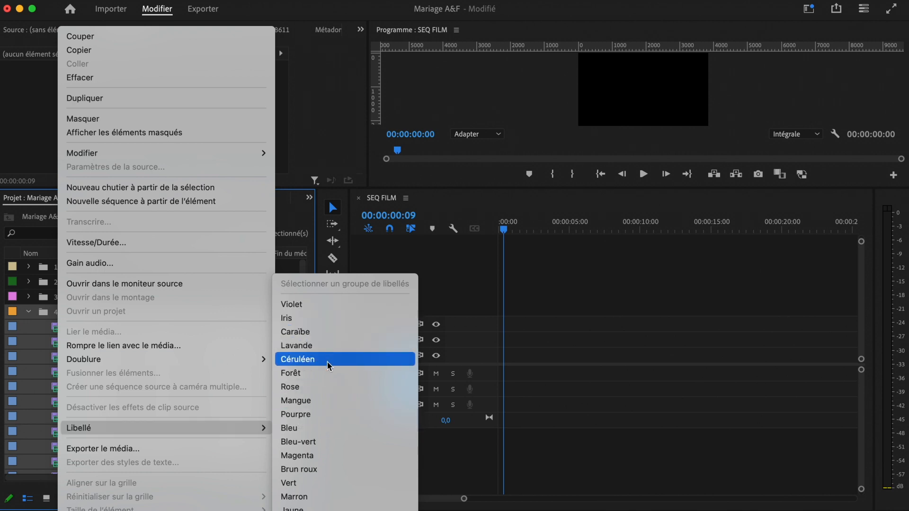
click(344, 433)
Step: Assign the Mangue label colour to the 5_Ceremonie Laique folder and all its clips, and collapse the folder
right_click(69, 368)
click(337, 401)
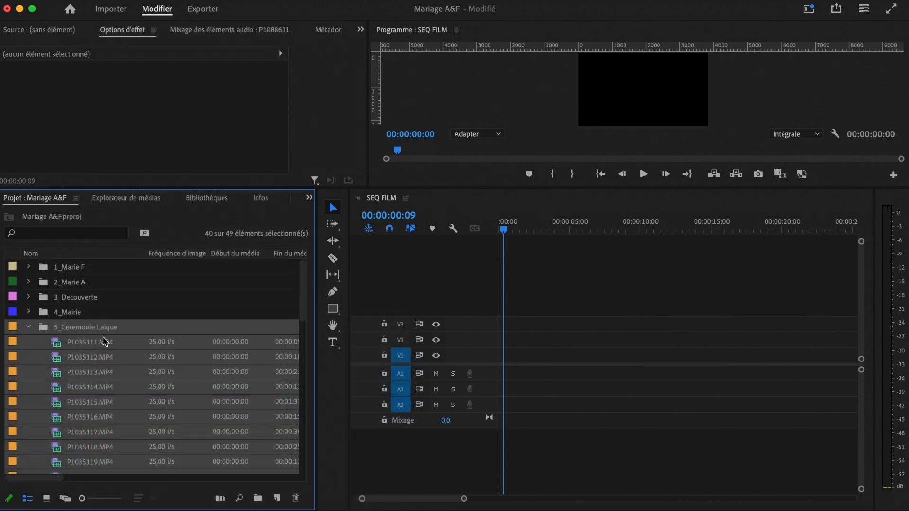
click(29, 327)
Step: Assign the Forêt label colour to the 6_VH folder and all its clips, and collapse the folder
click(29, 342)
click(63, 343)
scroll(63, 369, down, 10)
shift+click(63, 400)
right_click(70, 402)
mouse_move(189, 428)
click(338, 378)
scroll(43, 336, up, 10)
click(29, 342)
Step: Assign the Violet label colour to the 7_Photos folder and all its clips, and collapse the folder
click(29, 358)
click(67, 361)
scroll(70, 388, down, 4)
shift+click(74, 415)
right_click(85, 417)
click(327, 309)
click(29, 311)
Step: Assign the Jaune label colour to the 8_Soirée folder and all its clips, and collapse the folder
click(29, 373)
click(63, 372)
scroll(63, 378, down, 15)
shift+click(62, 432)
right_click(63, 432)
click(309, 508)
scroll(102, 362, up, 10)
click(29, 372)
Step: Assign the Iris label colour to the DRONE folder and all its clips, and collapse the folder
click(28, 387)
click(63, 387)
shift+click(71, 447)
right_click(72, 379)
click(340, 315)
click(28, 311)
Step: Place all nine folders, from 1_Marie F to DRONE, together into the SEQ FILM timeline and show the full length of the sequence
click(45, 269)
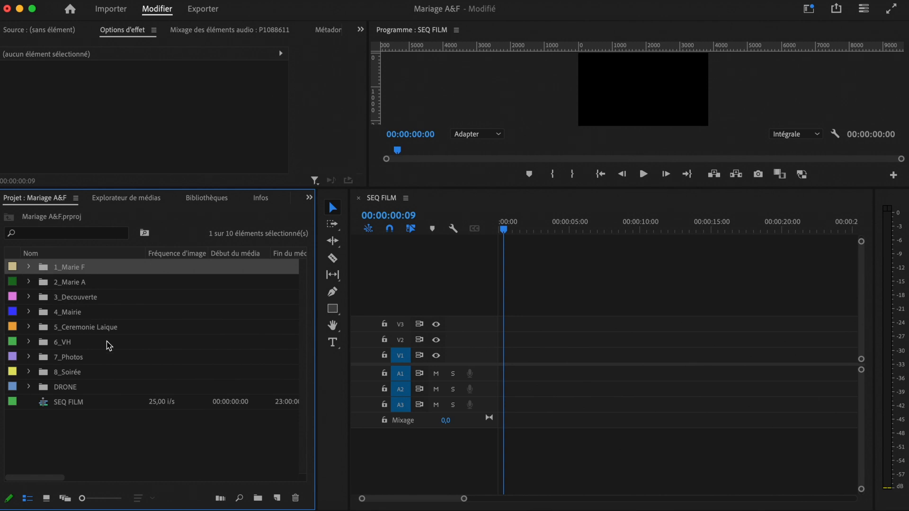
shift+click(46, 392)
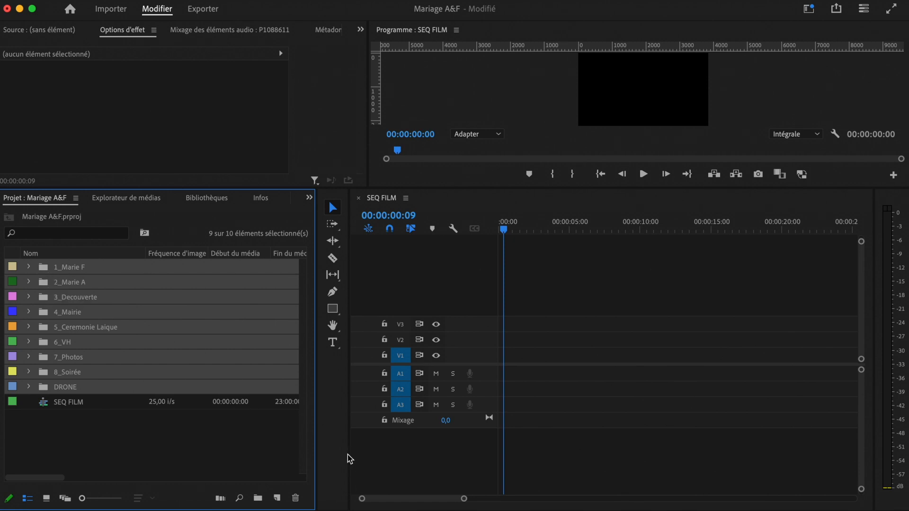
drag(348, 454, 333, 455)
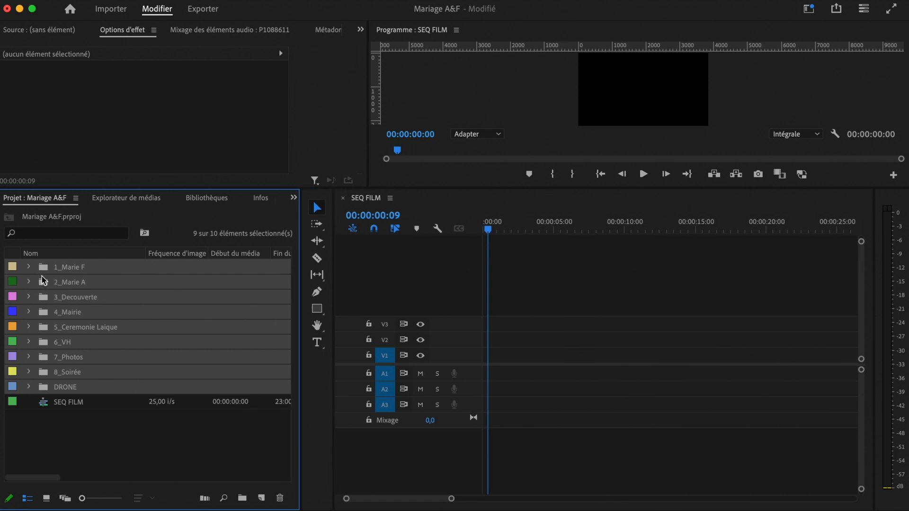
drag(177, 246, 647, 402)
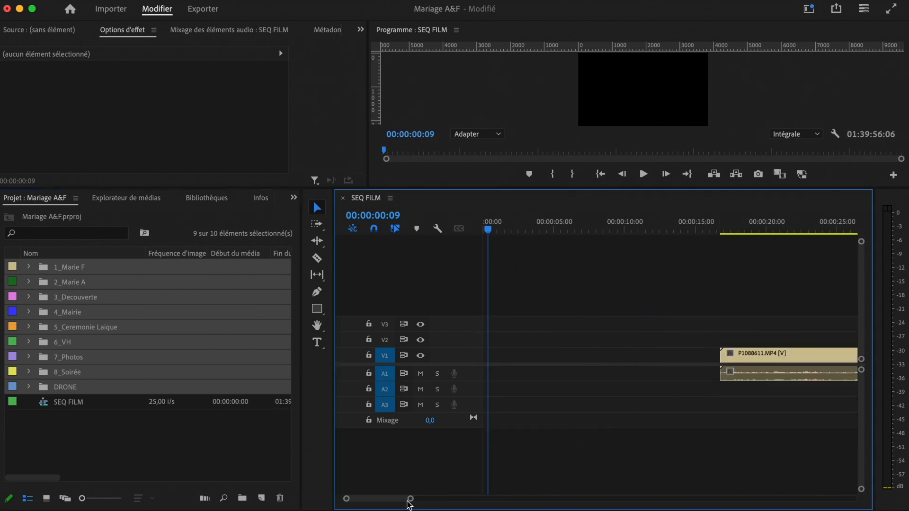
drag(410, 499, 843, 467)
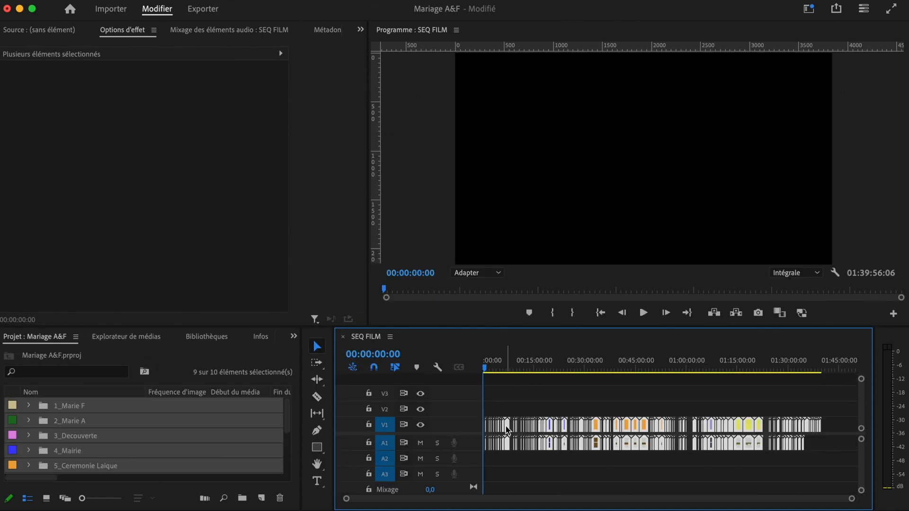
Step: Shift all the clips to start at about 48 minutes and set an out point at 00:14:33:16
drag(511, 371, 672, 430)
click(532, 369)
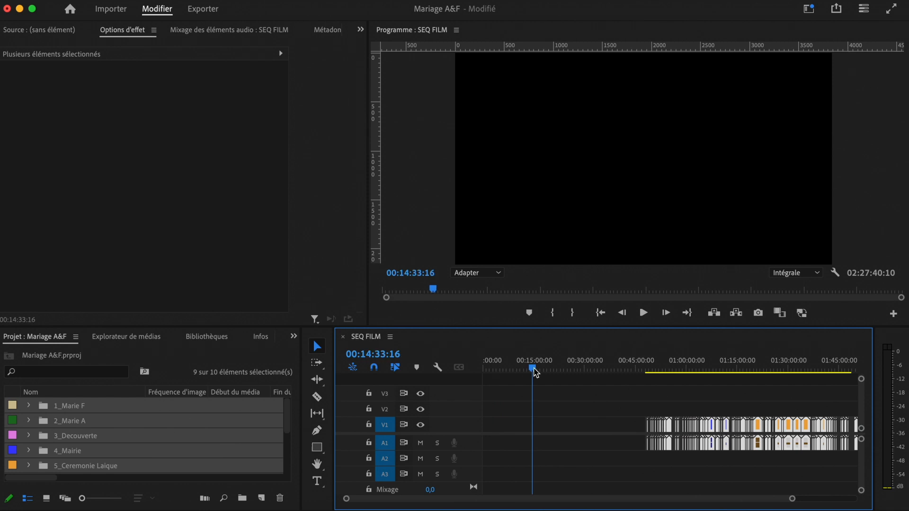
key(o)
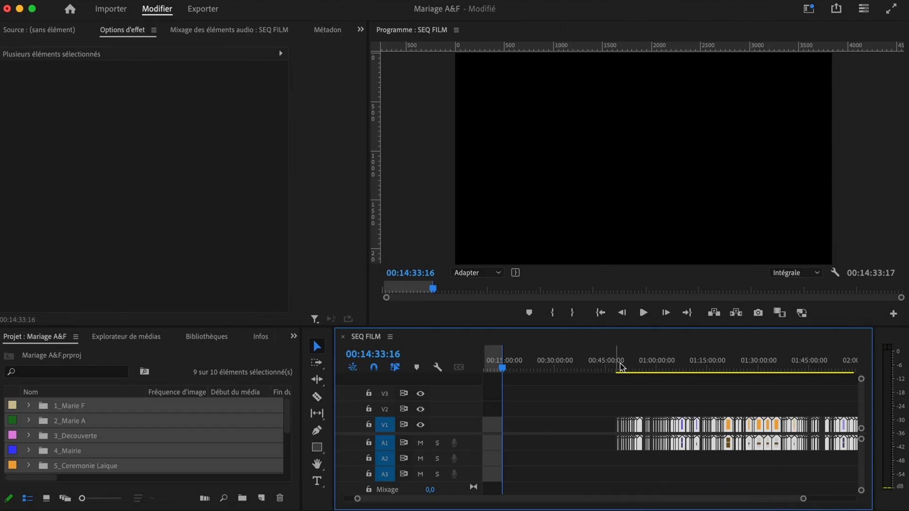
Step: Play the first clip, P1088611, and trim its start and end, ending it at about 00:48:09
click(616, 369)
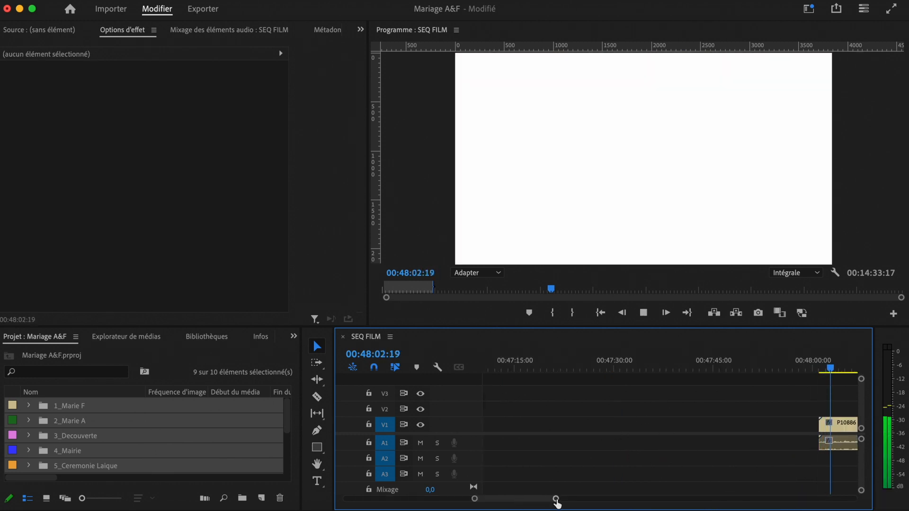
drag(557, 500, 574, 499)
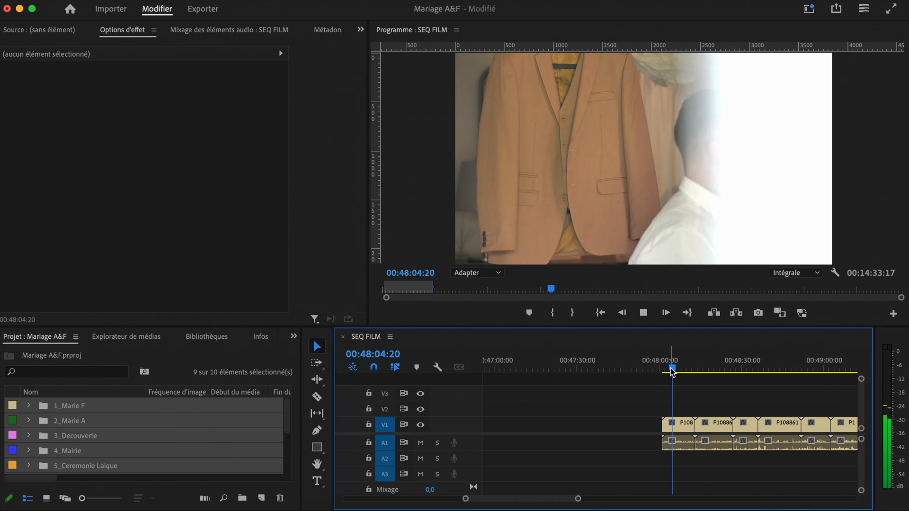
drag(672, 372, 689, 374)
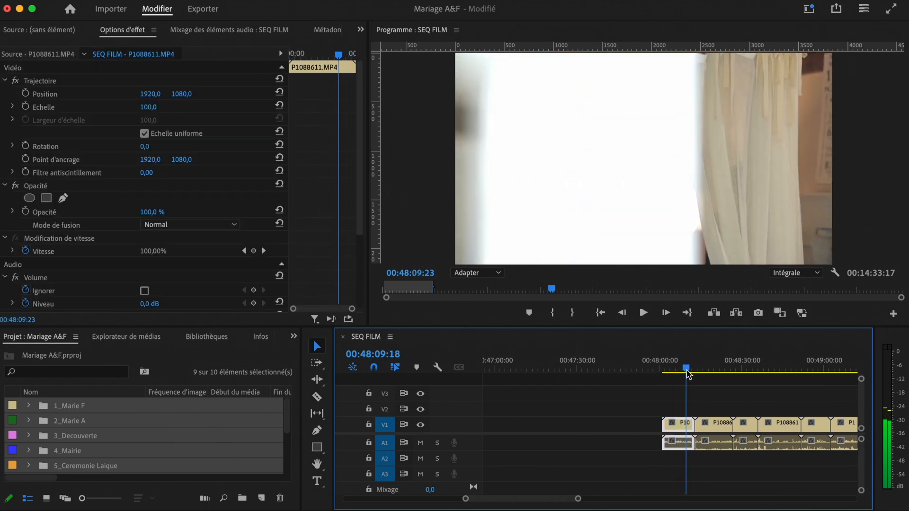
drag(691, 420, 683, 418)
drag(660, 356, 667, 359)
drag(662, 423, 666, 422)
Step: Preview the P1088612 clip and delete it from the timeline
mouse_move(699, 373)
mouse_down()
mouse_move(723, 373)
mouse_move(709, 375)
mouse_up()
click(726, 404)
click(722, 425)
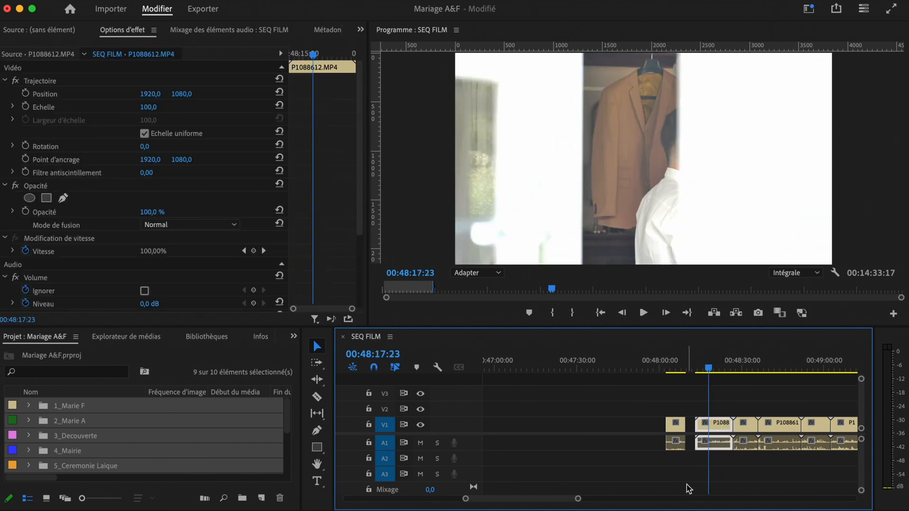
key(Delete)
Step: Preview the P1088613 clip, trim it to its usable part and shift it slightly earlier on the timeline
click(784, 369)
mouse_move(740, 369)
mouse_down()
mouse_move(769, 369)
mouse_move(732, 370)
mouse_move(741, 374)
mouse_up()
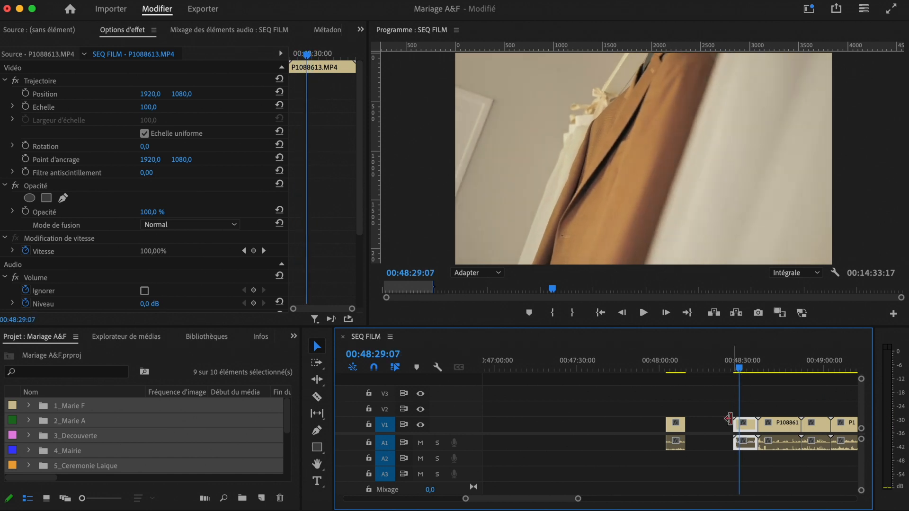
drag(728, 418, 739, 419)
drag(741, 370, 754, 372)
key(space)
drag(755, 424, 731, 429)
Step: Trim the P1088614 clip to run from about 00:48:42 to 00:48:45, and play back the result
drag(757, 367, 777, 367)
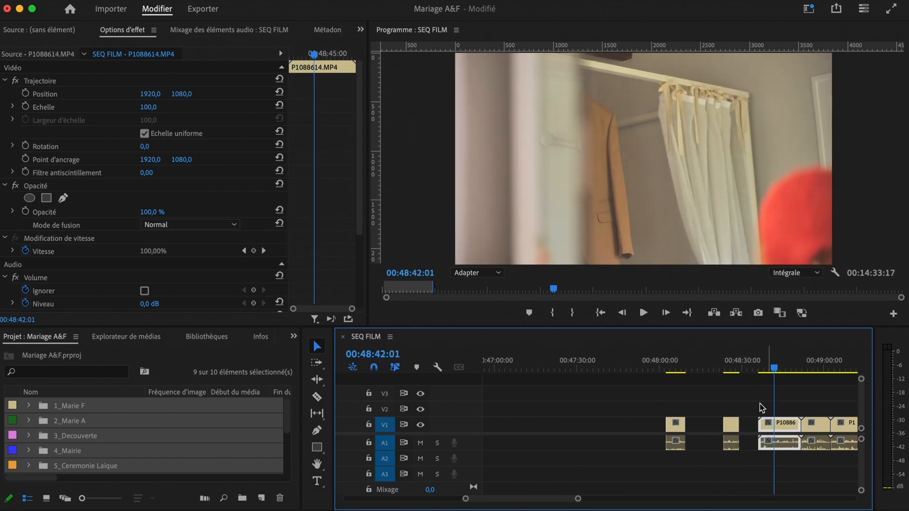
drag(753, 419, 774, 424)
drag(774, 369, 787, 370)
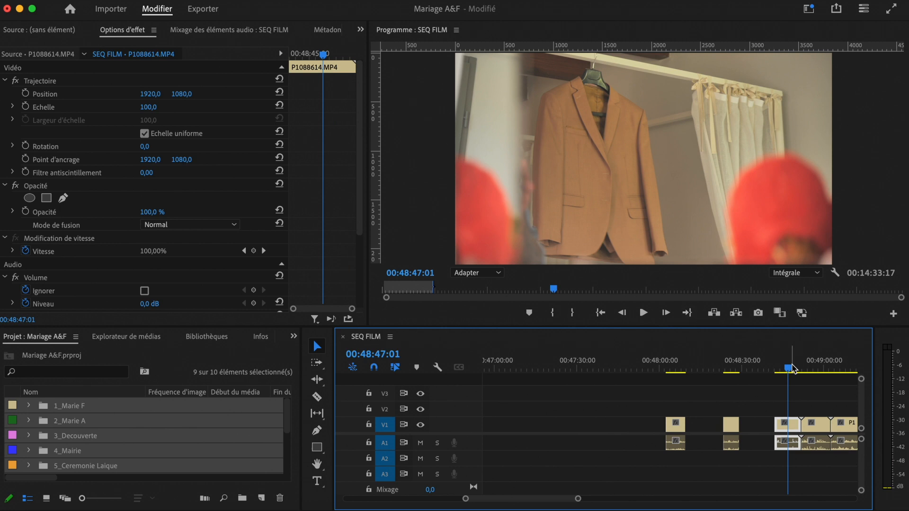
mouse_move(792, 373)
mouse_down()
mouse_move(809, 372)
mouse_move(785, 379)
mouse_up()
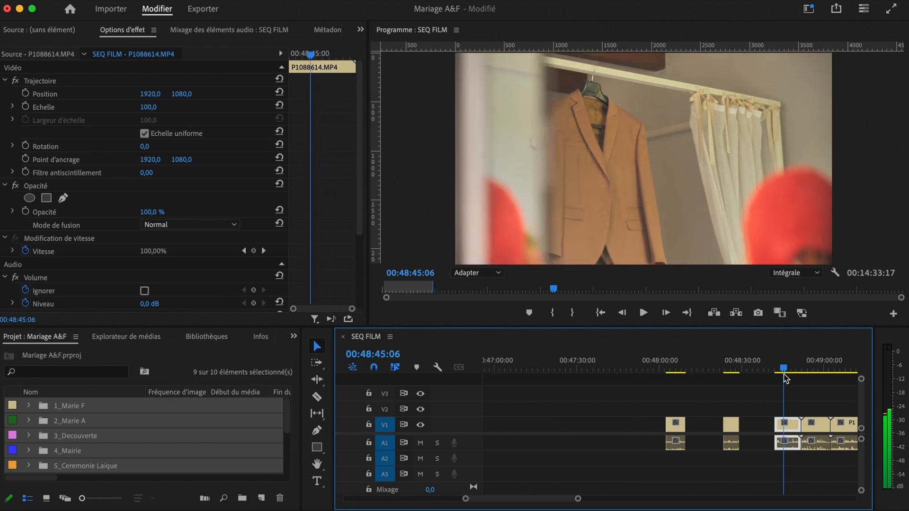
drag(799, 426, 784, 429)
click(776, 360)
key(space)
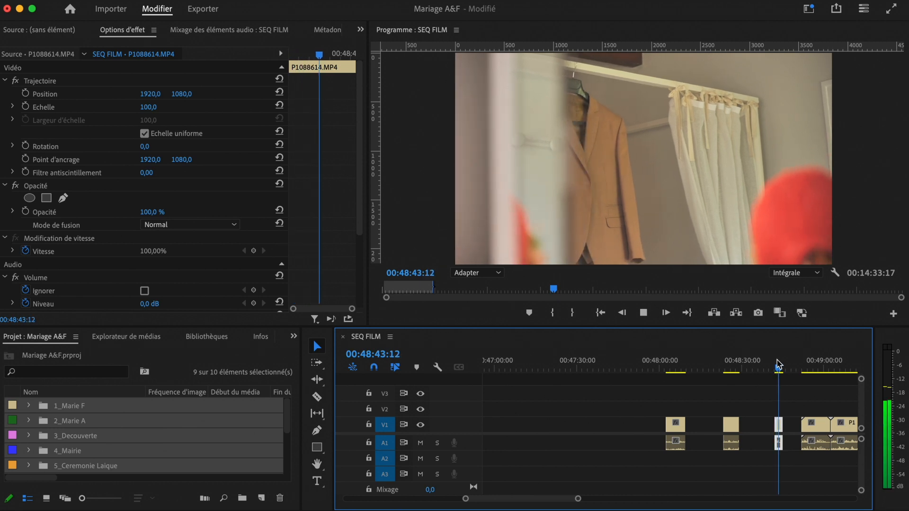
key(space)
Step: Close the gaps between the three trimmed clips and scrub through the footage that follows
click(765, 428)
key(Delete)
click(715, 428)
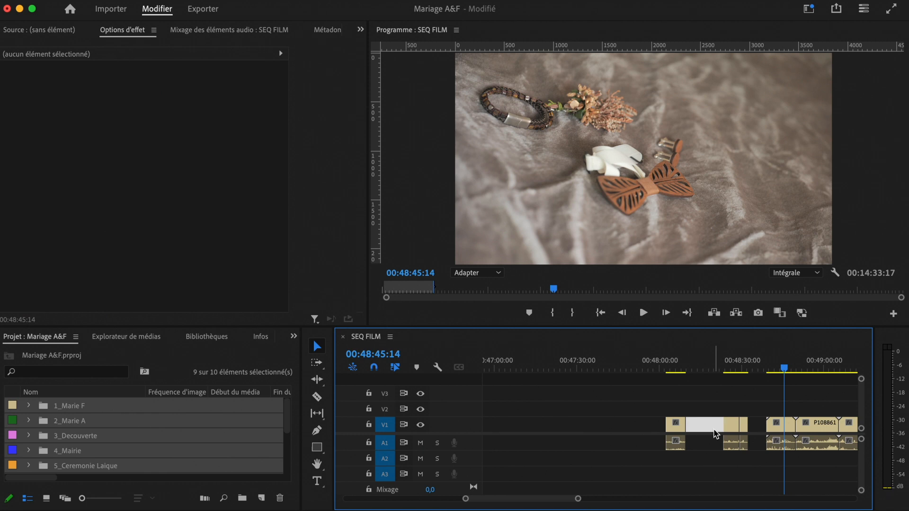
key(Delete)
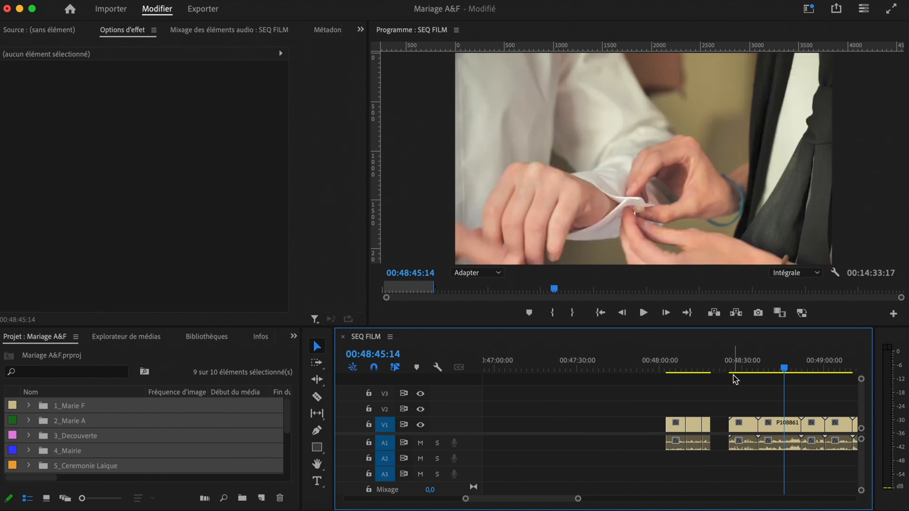
drag(731, 373, 789, 381)
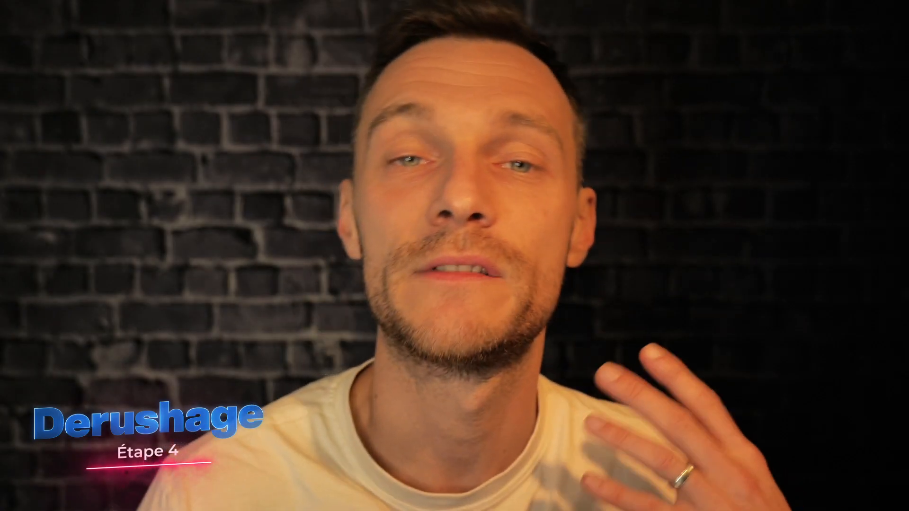
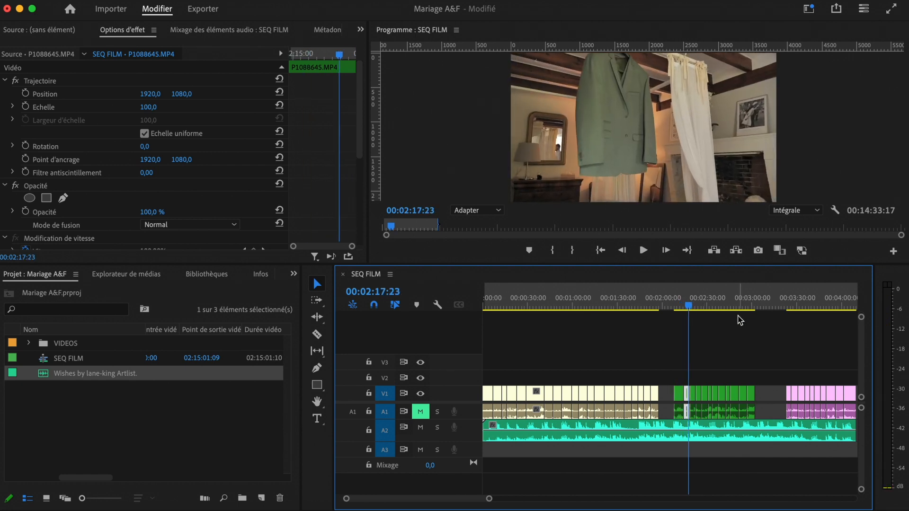
Step: Scrub and play through the edited SEQ FILM B sequence, from the suit preparation shots through the drone views to the closing logo
drag(489, 500, 529, 503)
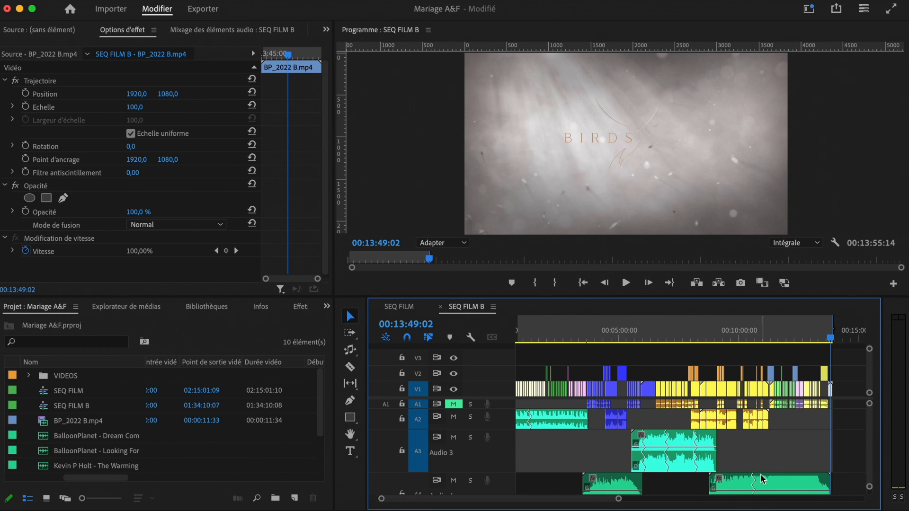
drag(548, 335, 552, 334)
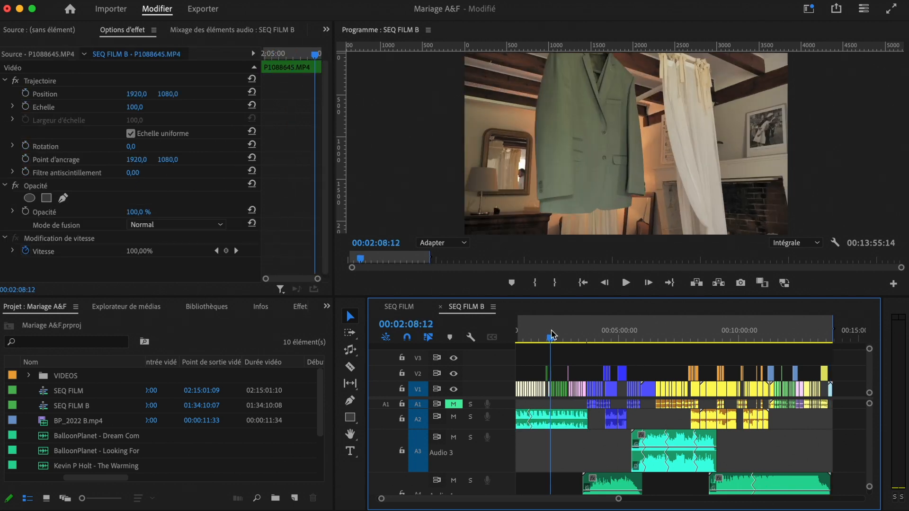
key(space)
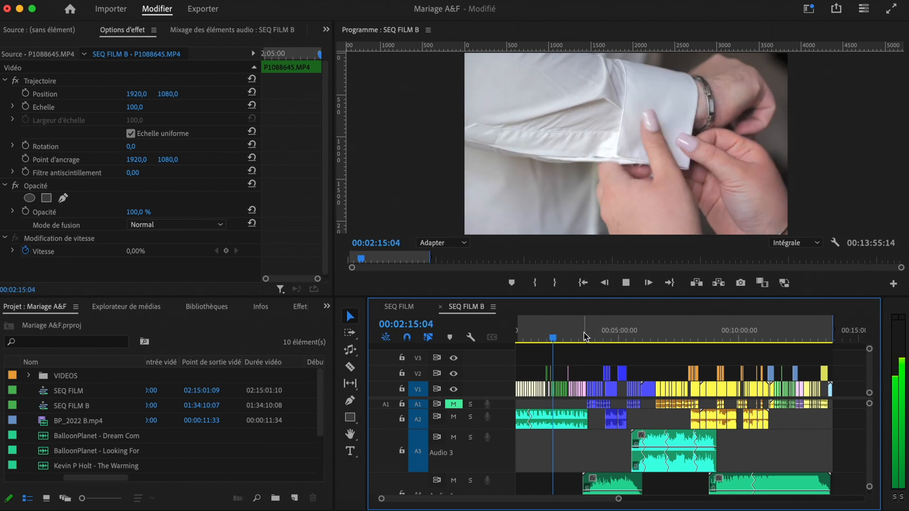
drag(595, 340, 771, 337)
click(674, 337)
key(space)
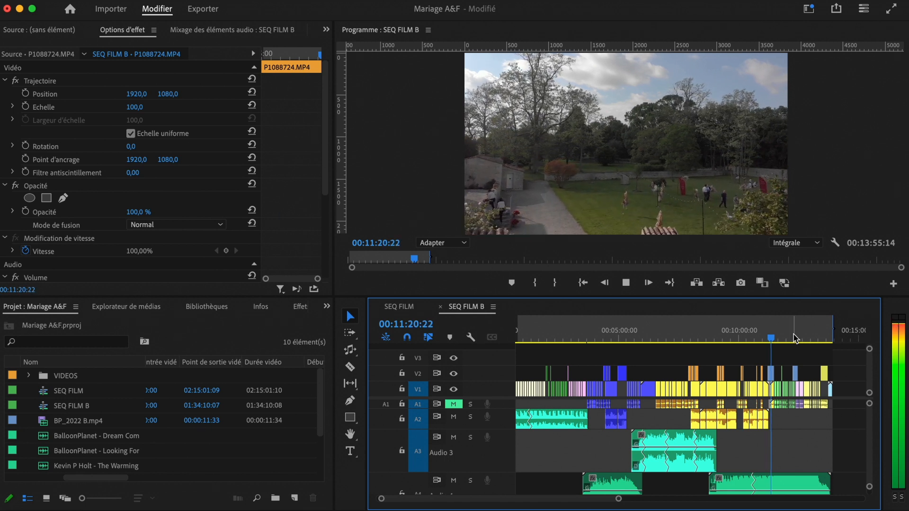
key(space)
drag(783, 338, 795, 338)
key(space)
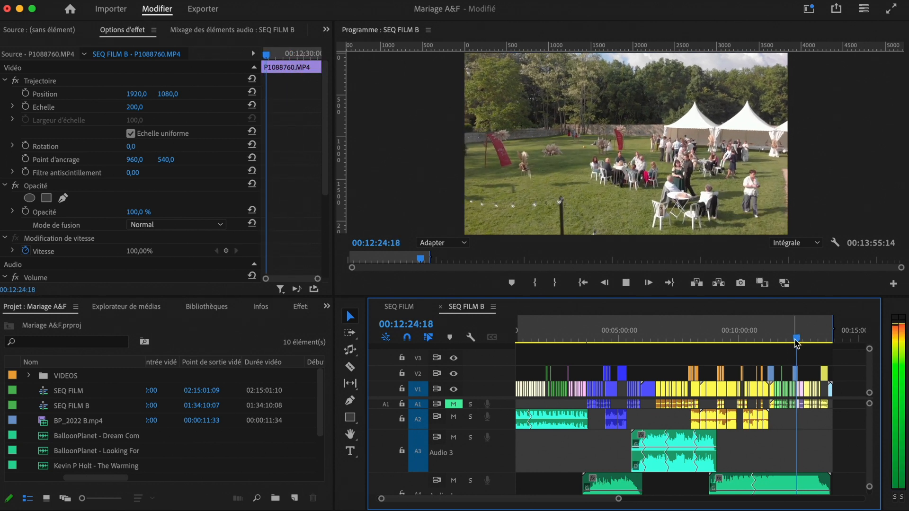
drag(797, 339, 827, 342)
key(space)
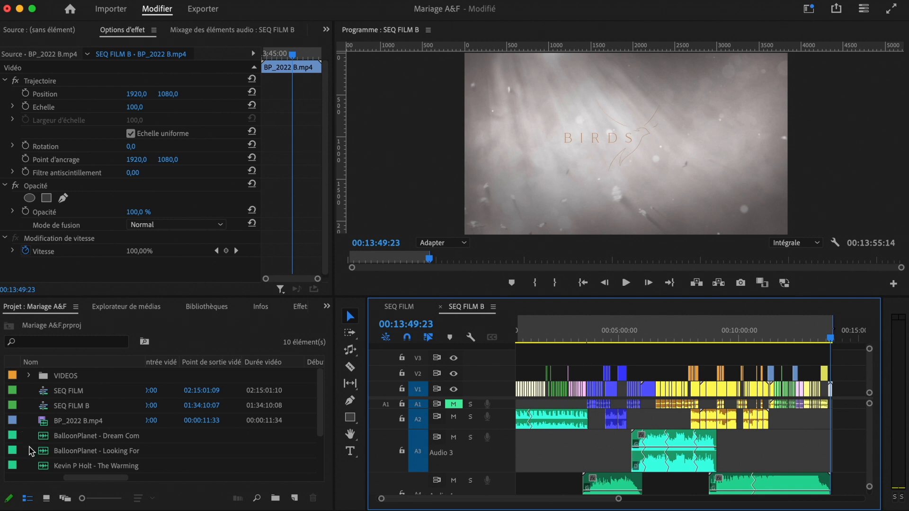
Step: Import the 4K_235.png letterbox image from the FORMATS folder inside PROJETS EN COURS into the project
key(super+i)
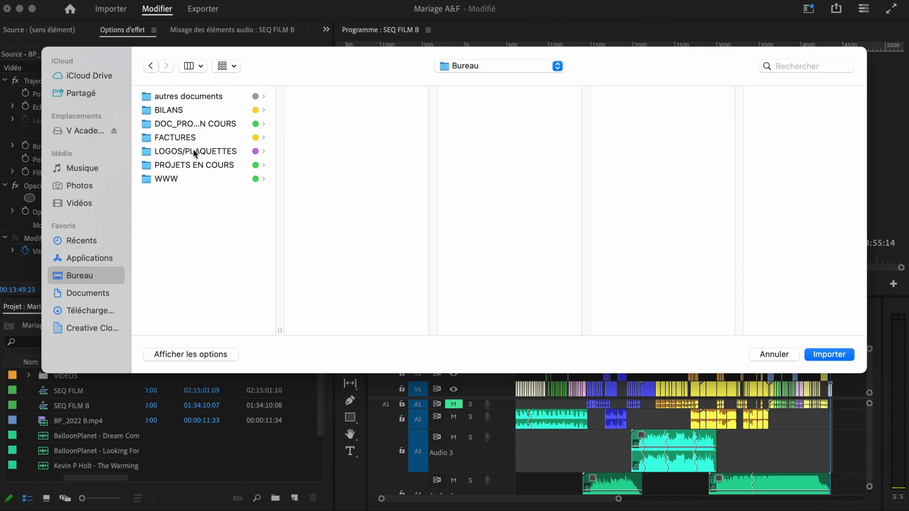
click(198, 166)
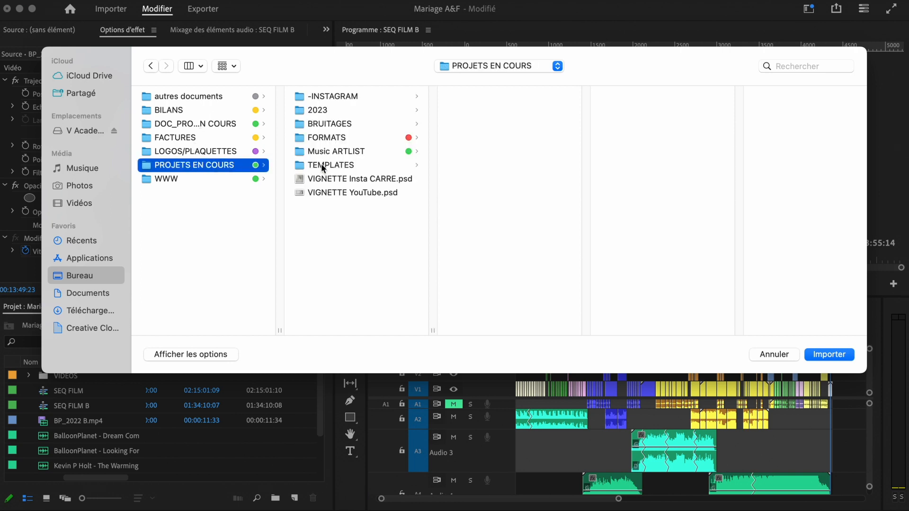
click(346, 140)
click(474, 165)
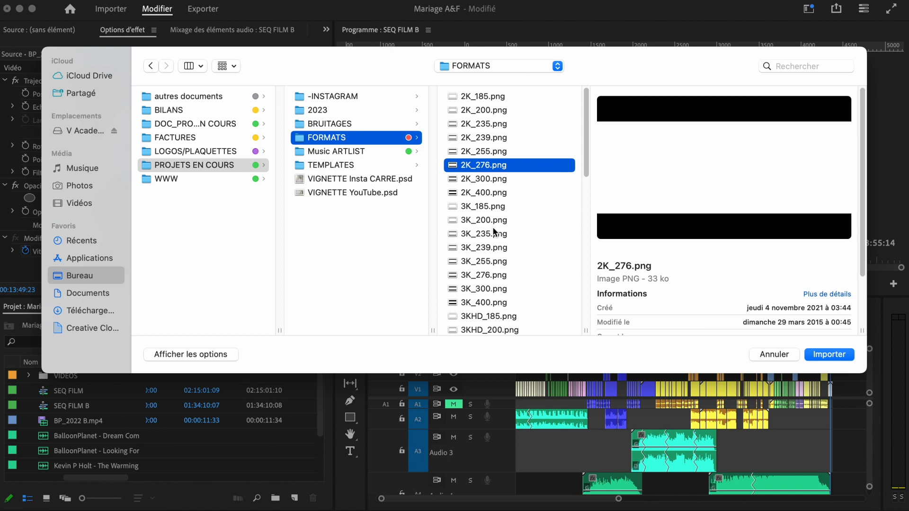
key(Down)
key(Down)
key(Down)
key(Down)
key(Down)
key(Down)
key(Down)
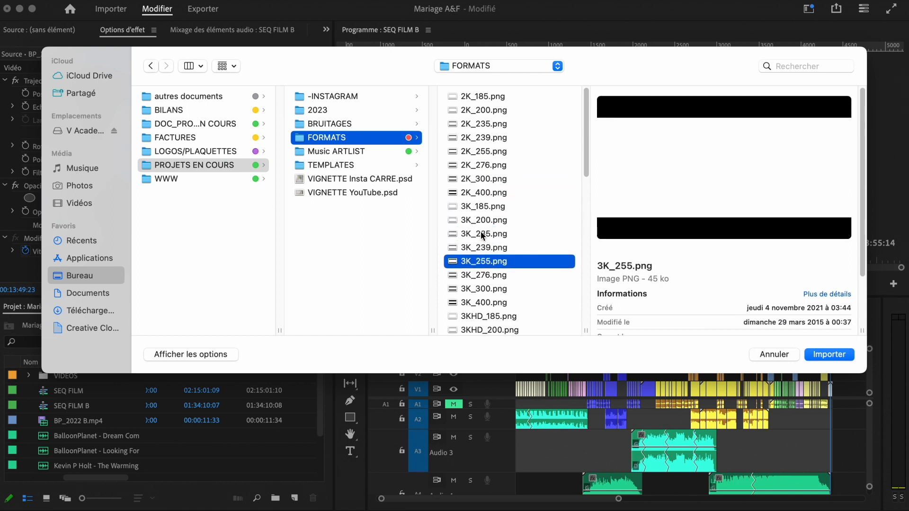
scroll(482, 242, down, 10)
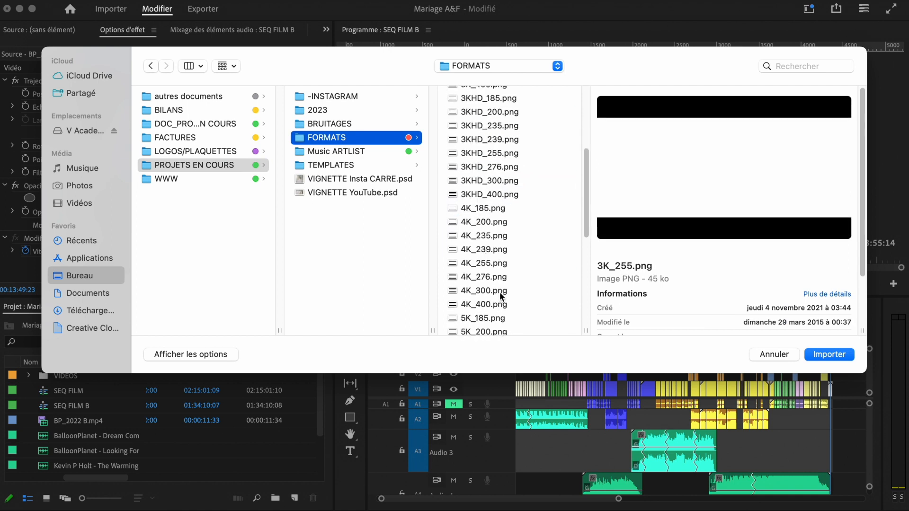
click(492, 235)
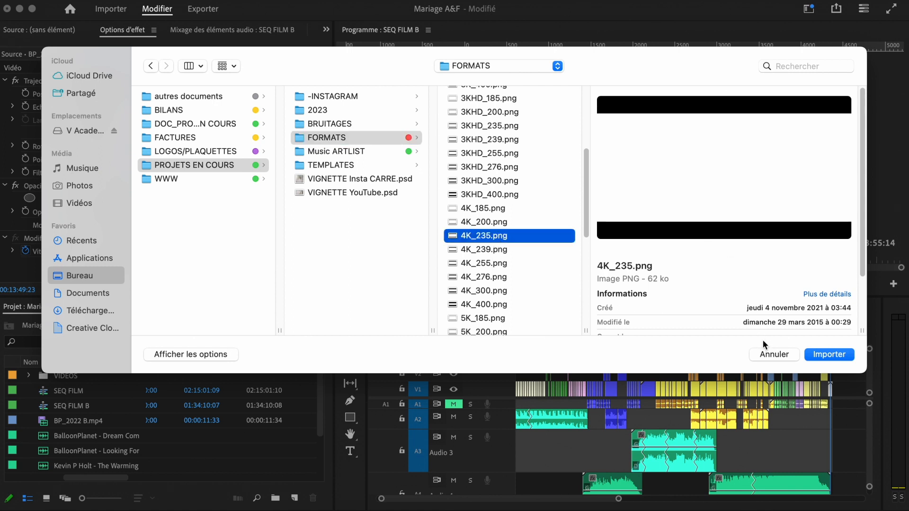
click(828, 355)
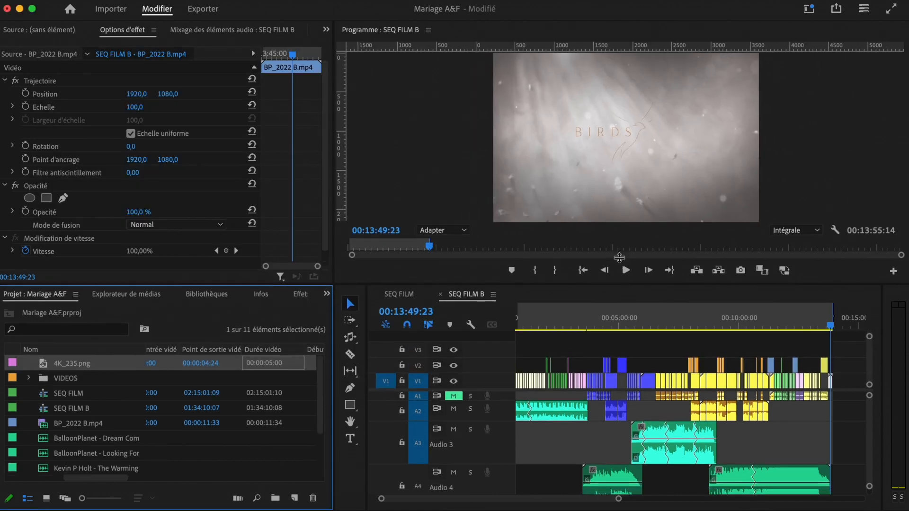
Step: Try the 4K_235.png bars over the whole SEQ FILM B sequence on track V3, and delete them from the timeline
drag(535, 297, 877, 348)
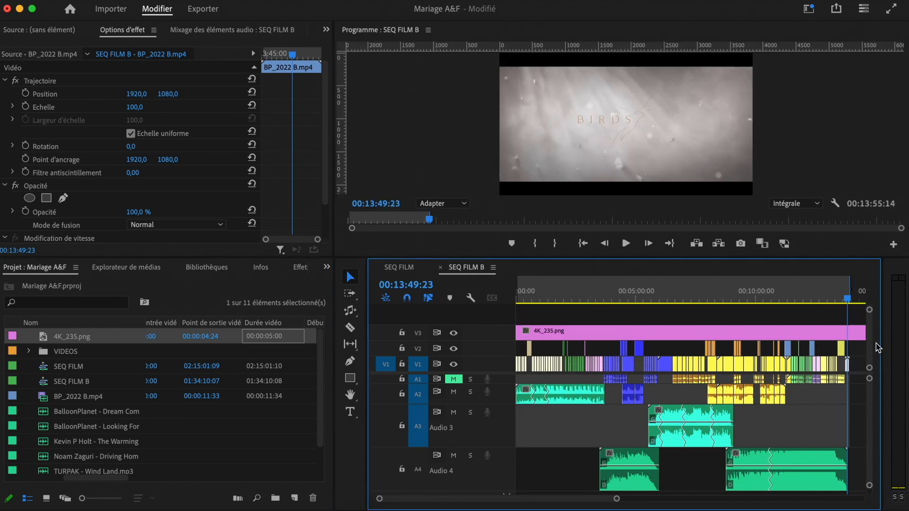
drag(772, 291, 632, 291)
drag(560, 257, 560, 329)
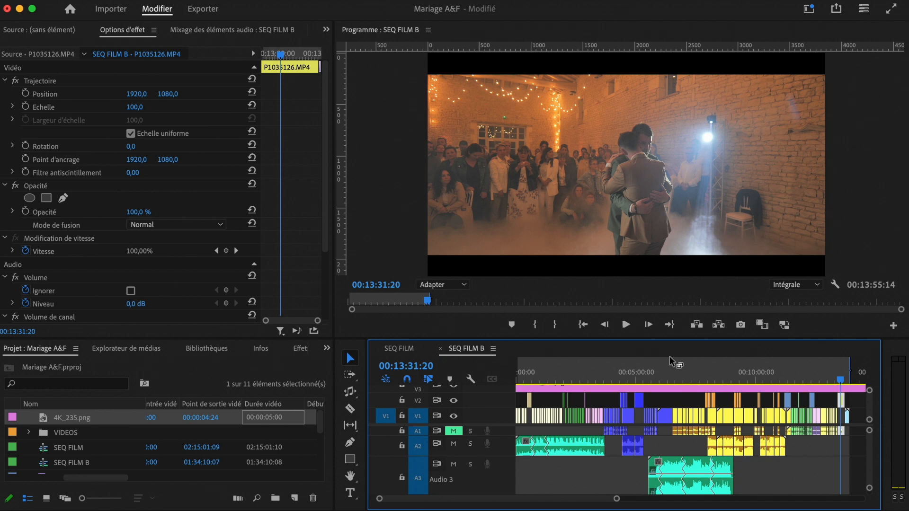
click(699, 389)
key(Delete)
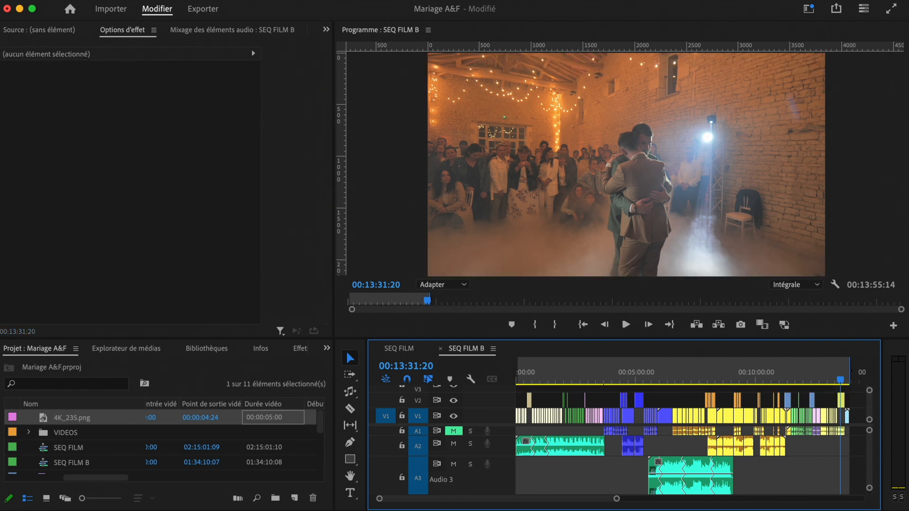
Step: Set the SEQ FILM B frame height to 1634 pixels, accept the deletion of preview files, and review the reframed footage
click(218, 0)
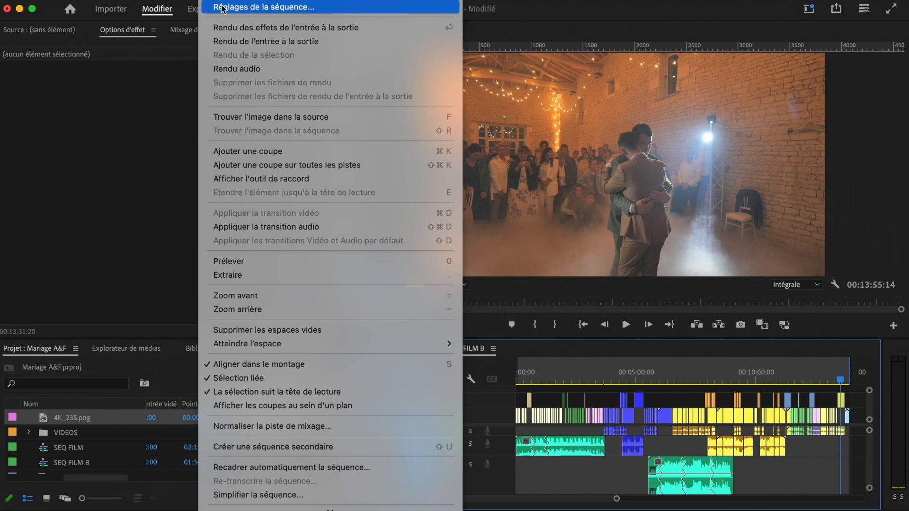
click(222, 3)
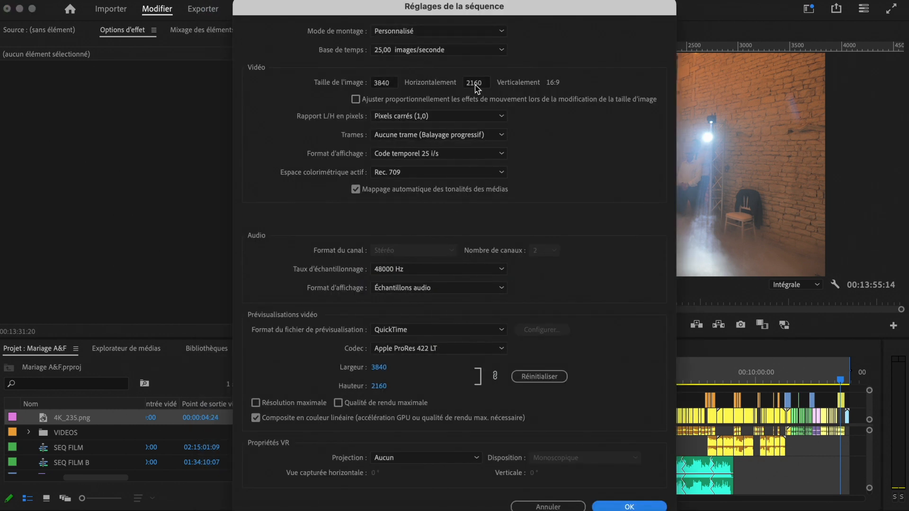
click(475, 84)
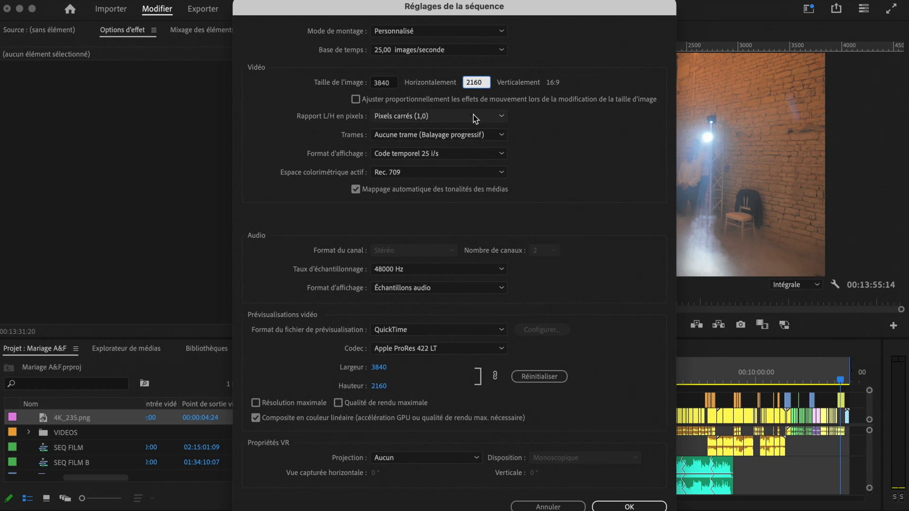
double_click(477, 82)
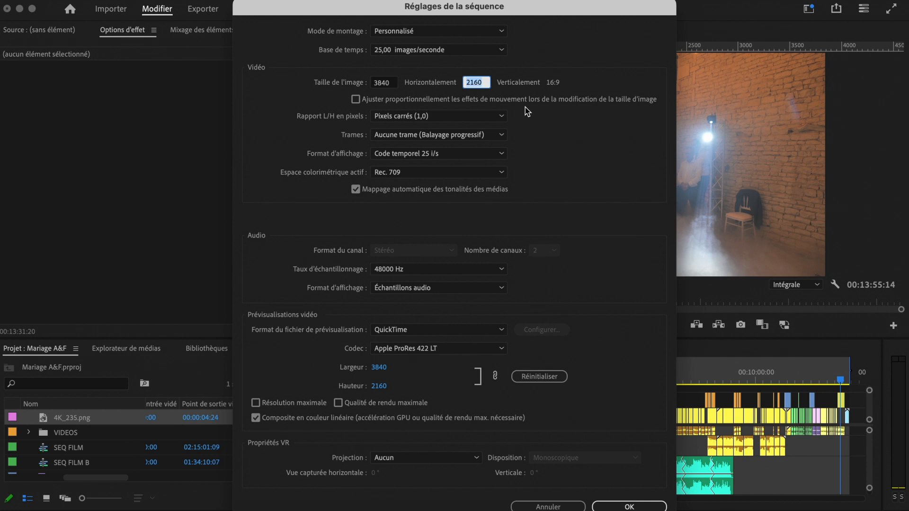
text(1)
click(631, 506)
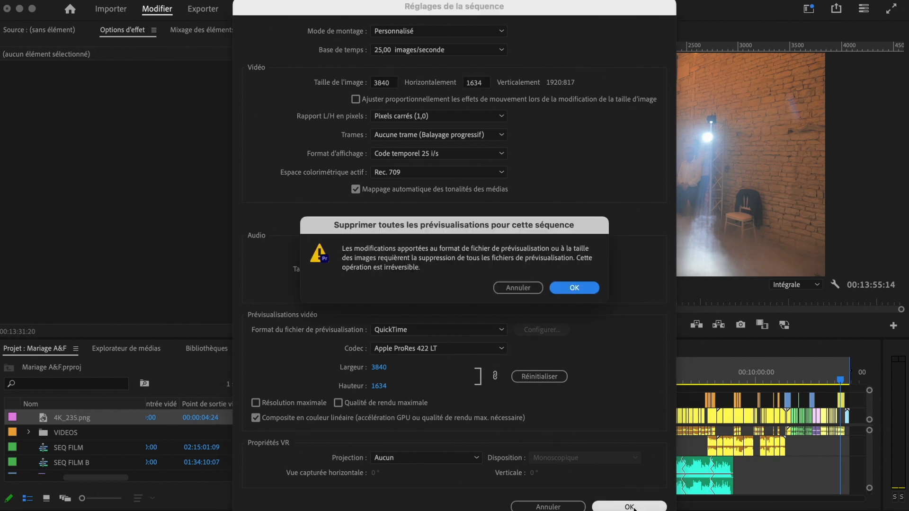
click(585, 291)
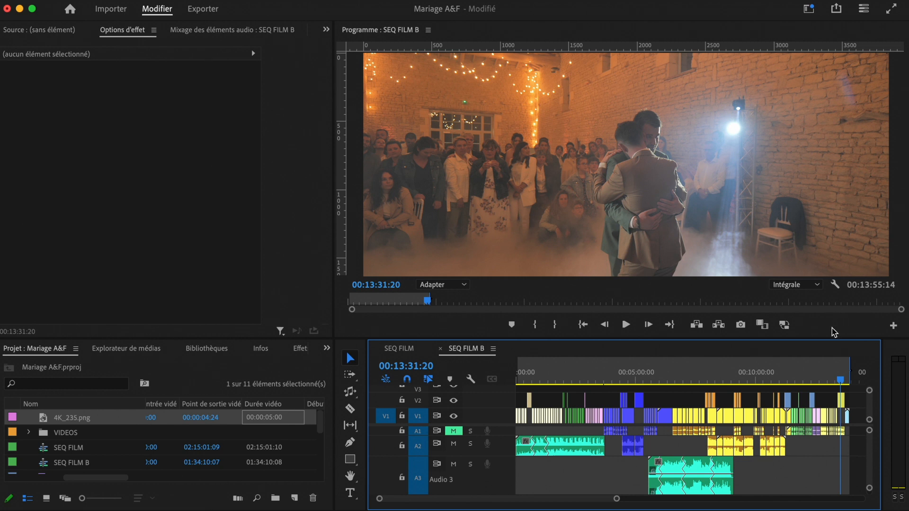
click(815, 378)
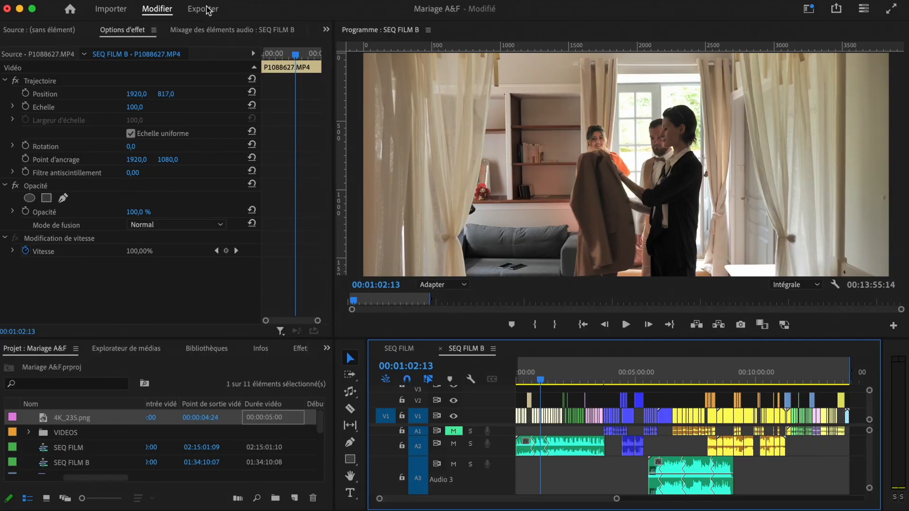
Step: Set up the export of SEQ FILM B as Mariage_Film_V1 in the Bureau (desktop) folder
click(208, 9)
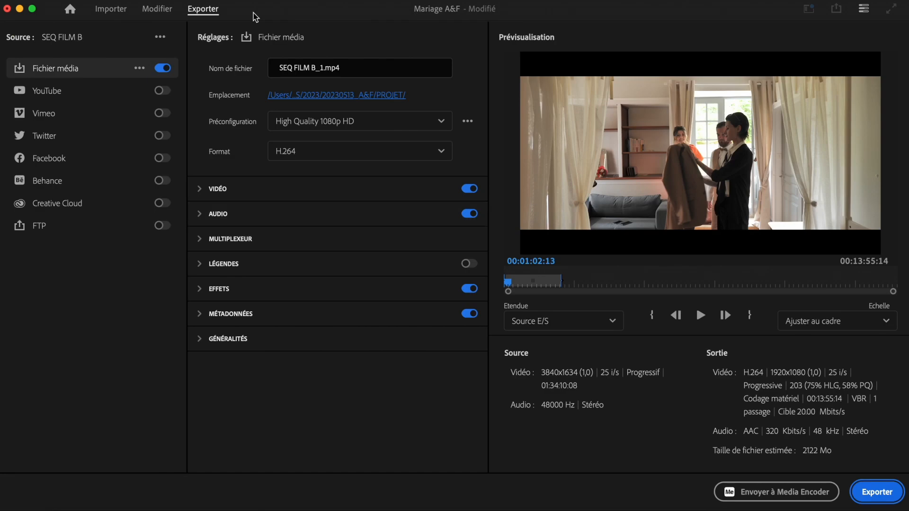
click(326, 97)
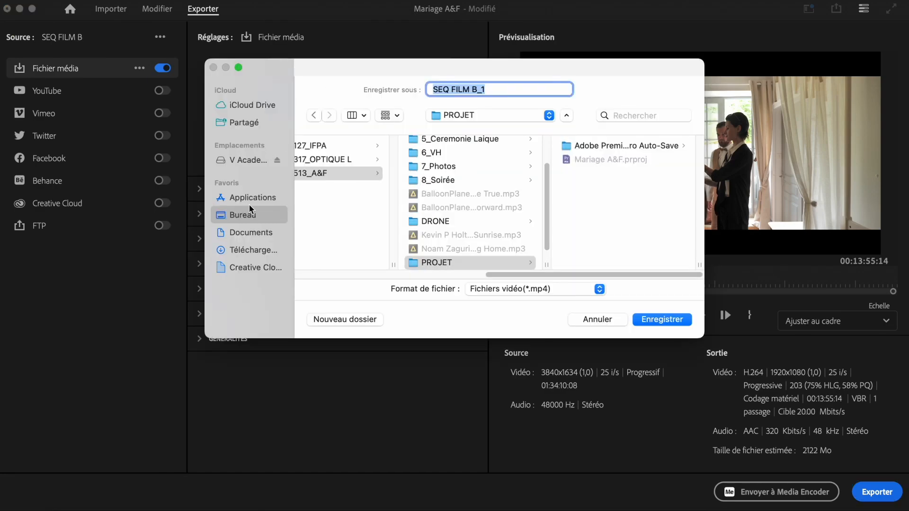
click(264, 215)
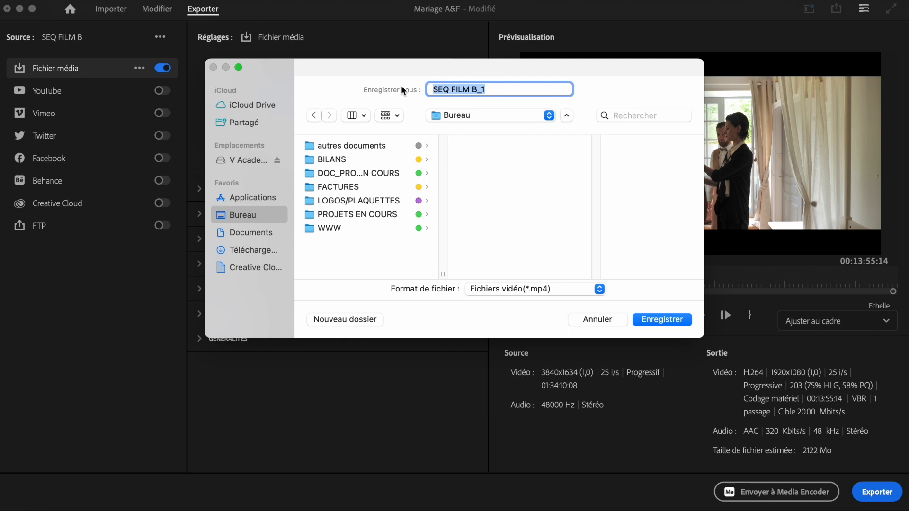
text(Mariage)
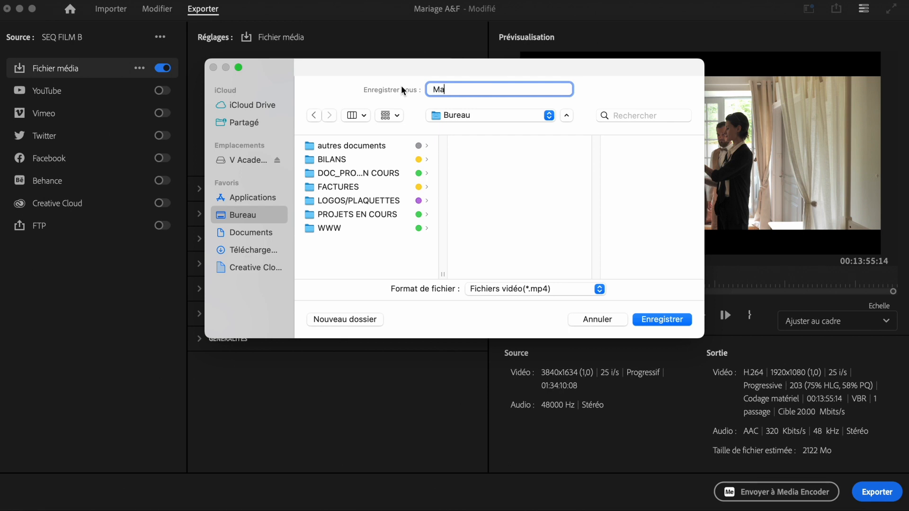
text(_Film_V1)
key(Return)
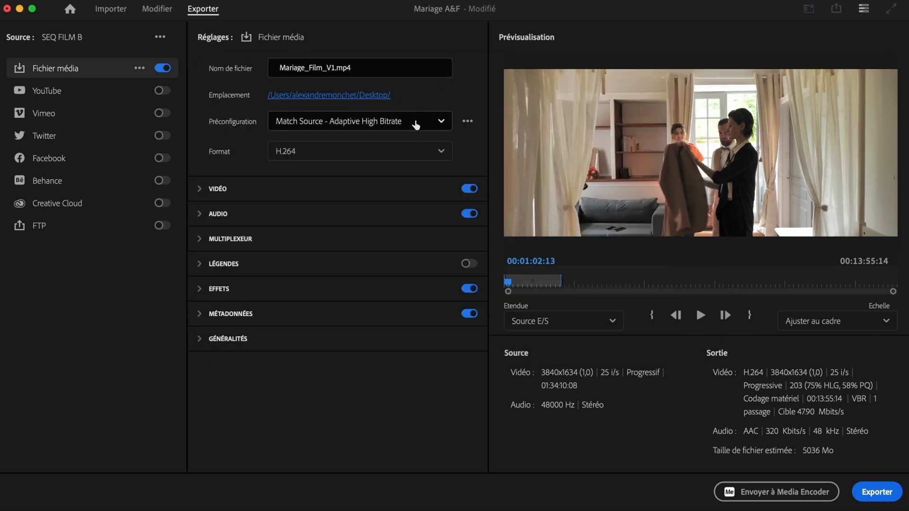
Step: Compare the High Quality 2160p 4K export preset, and settle on Match Source - Adaptive High Bitrate
click(416, 122)
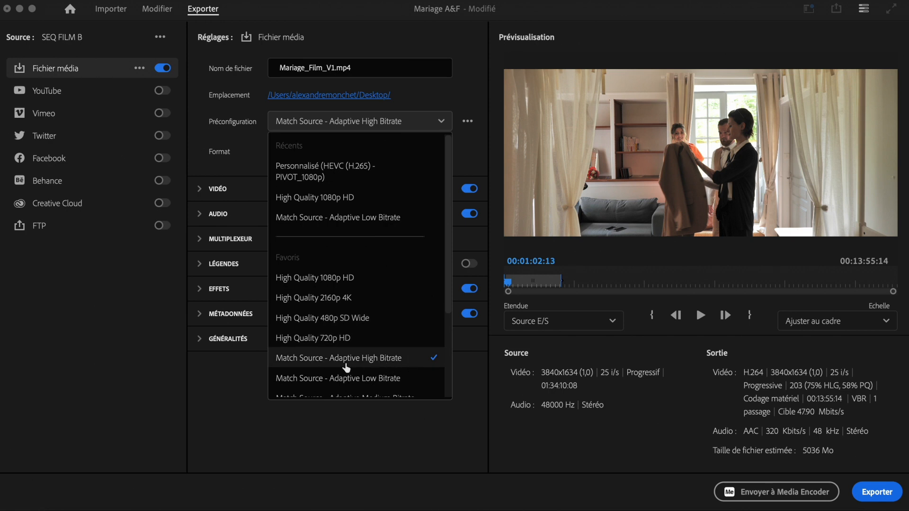
click(353, 361)
click(372, 122)
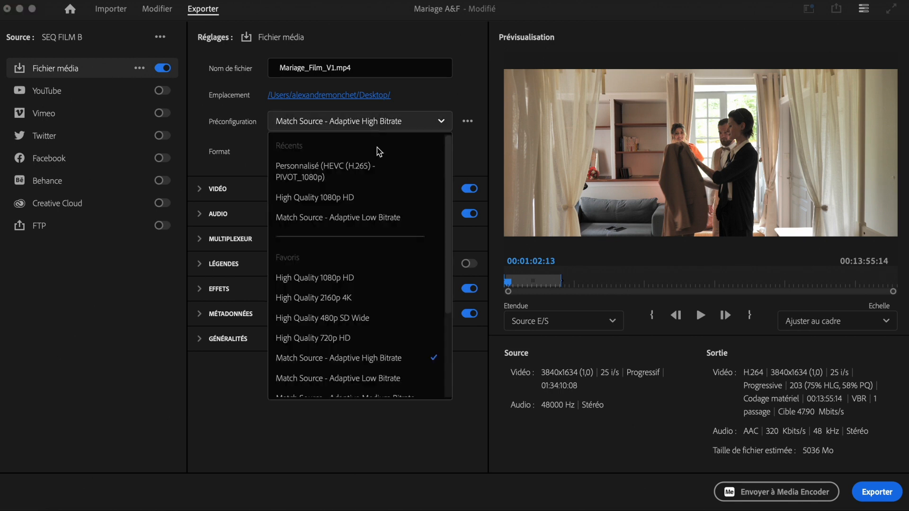
click(361, 298)
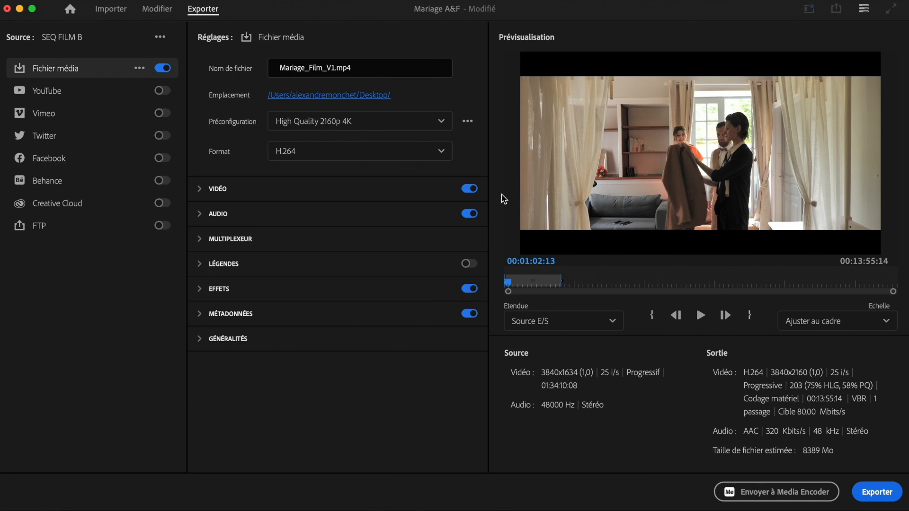
click(346, 128)
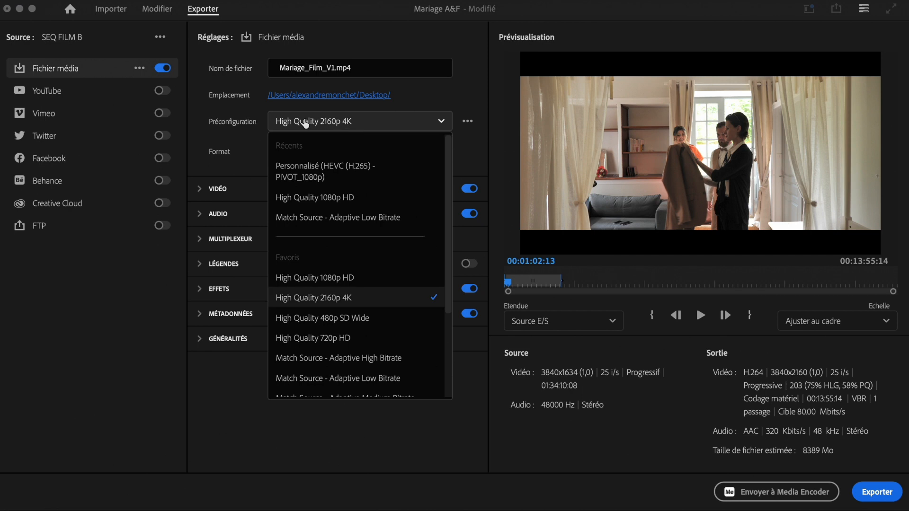
scroll(348, 227, down, 2)
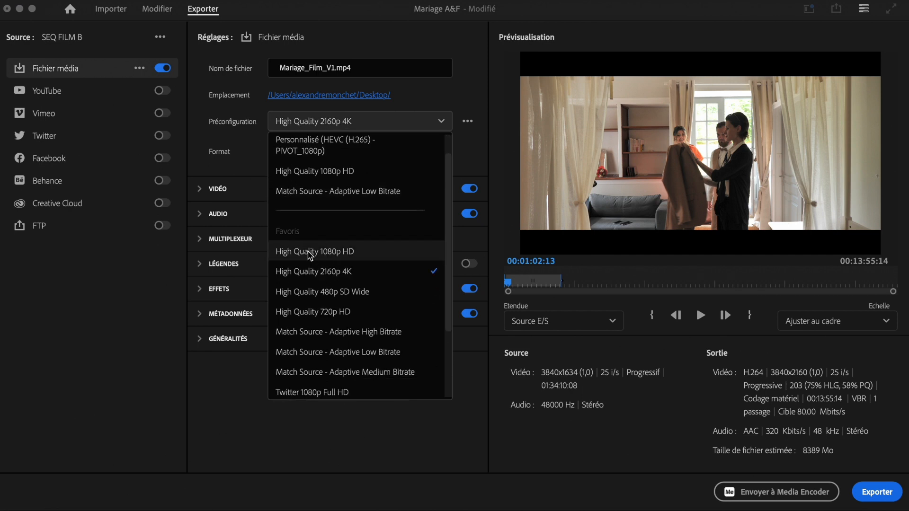
click(393, 333)
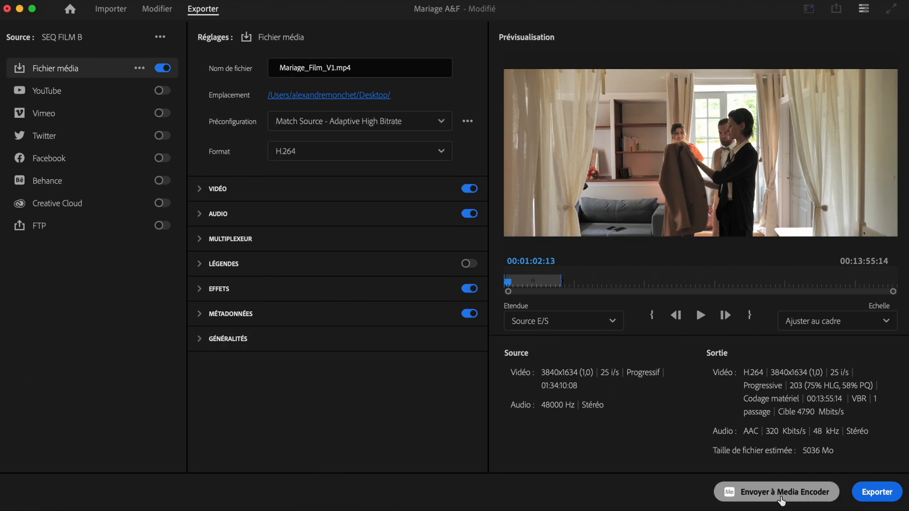
Step: Send the export to Media Encoder with Mariage_Film_V1 saved to the Bureau folder, and start encoding the queue
click(795, 495)
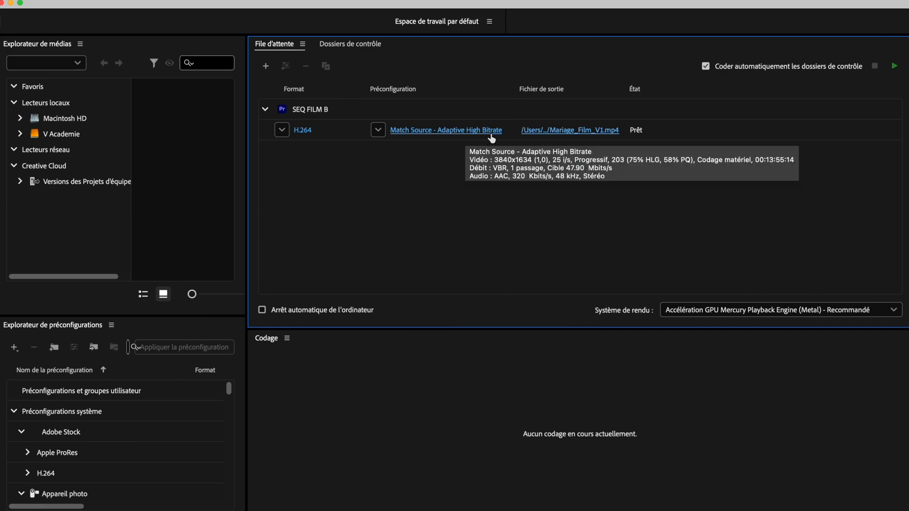
click(570, 131)
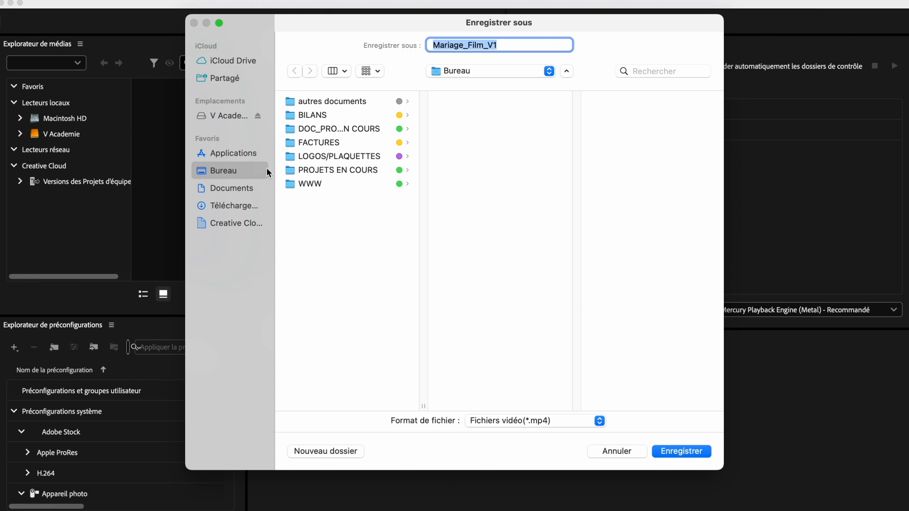
click(689, 453)
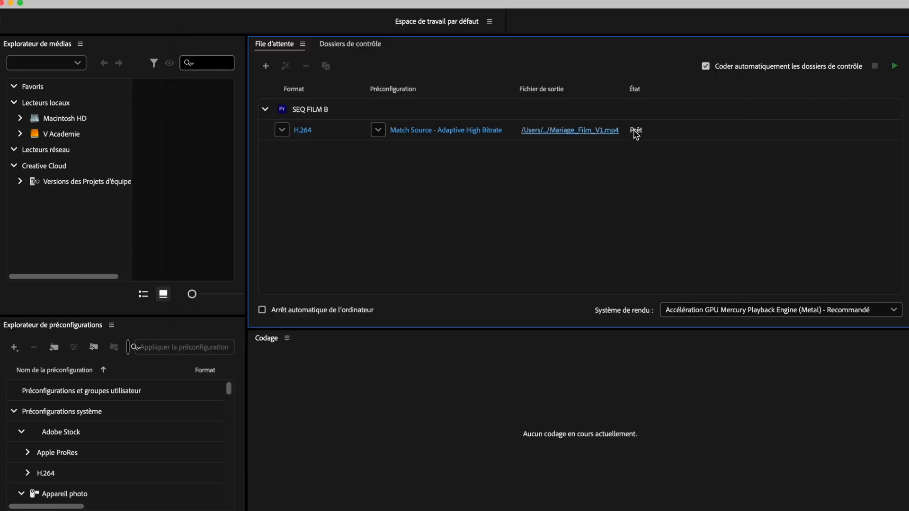
click(894, 67)
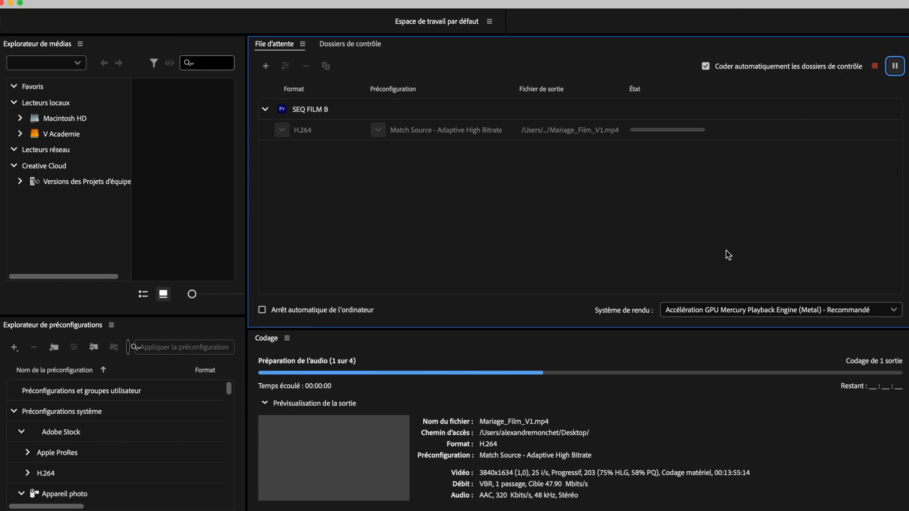